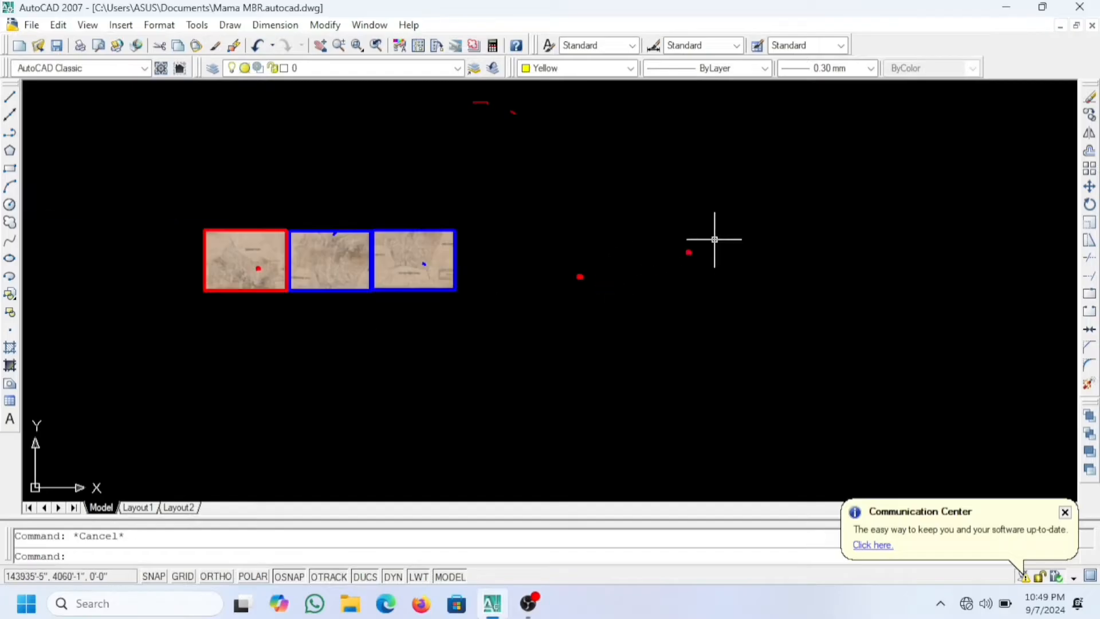
# Step: Start a yellow polyline at the northern corner of plot ৮, west of plot ৭, on the red-framed map sheet
pyautogui.scroll(5, 226, 268)
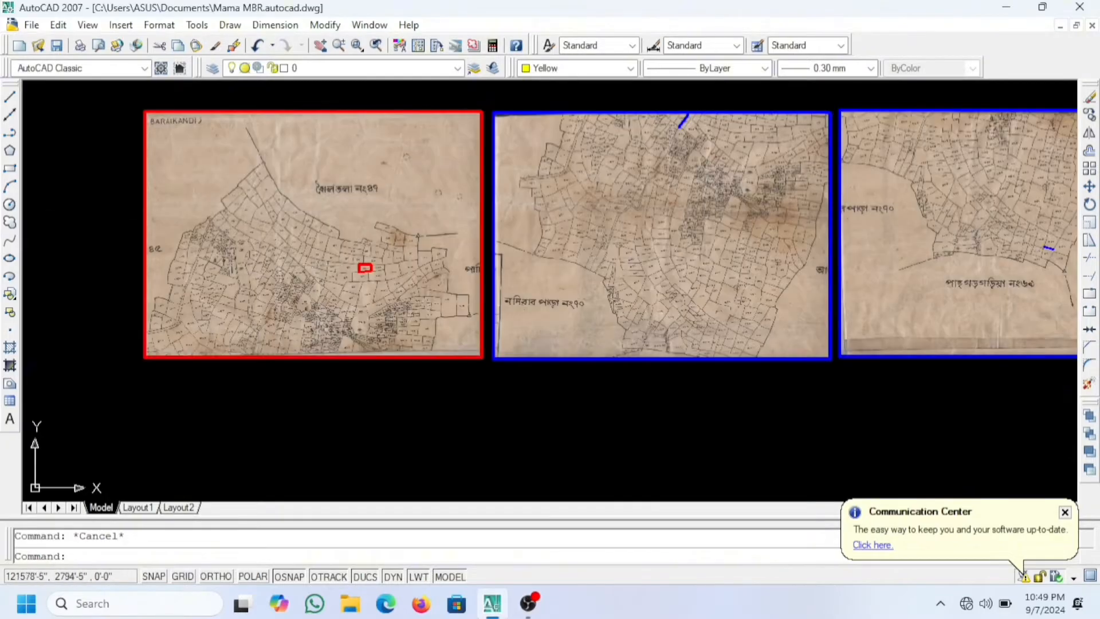
pyautogui.scroll(7, 299, 258)
pyautogui.scroll(-4, 561, 196)
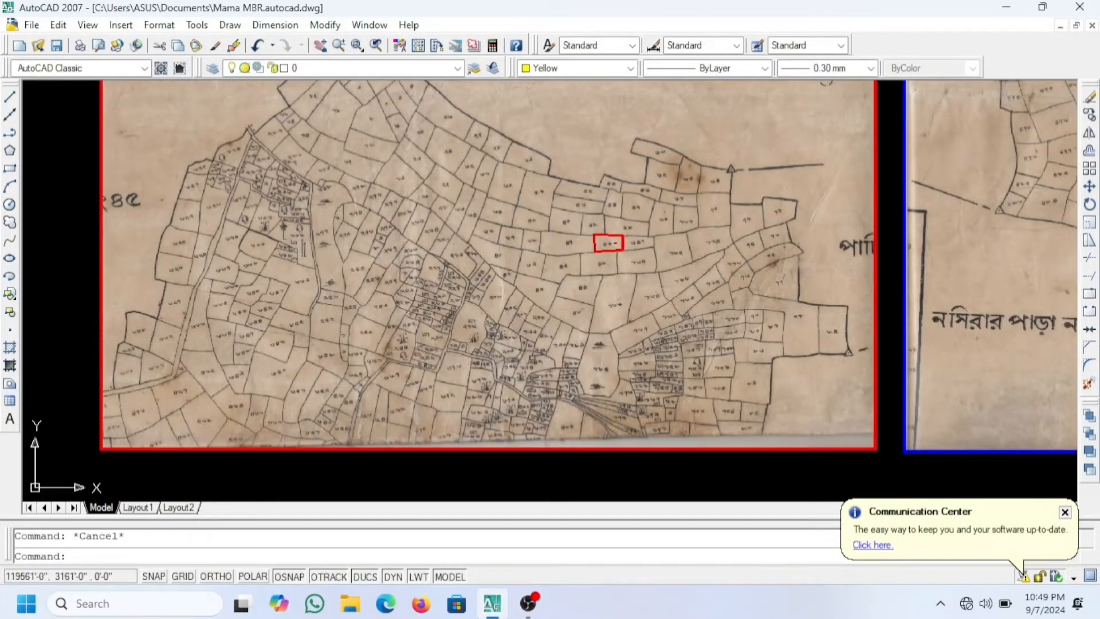
pyautogui.click(10, 133)
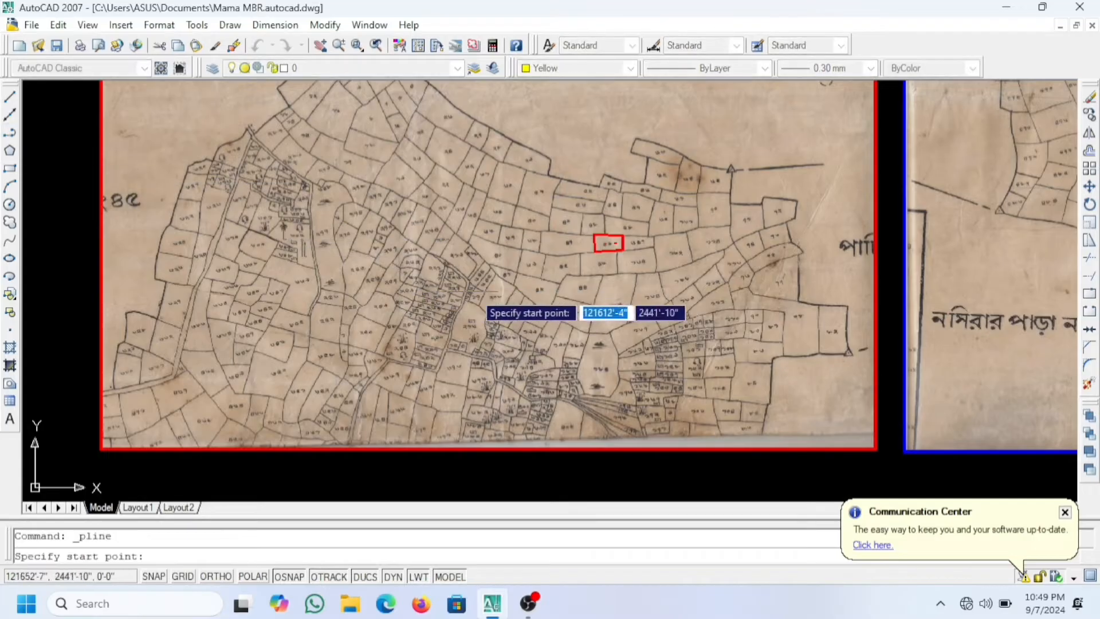
pyautogui.scroll(-2, 479, 290)
pyautogui.scroll(5, 444, 184)
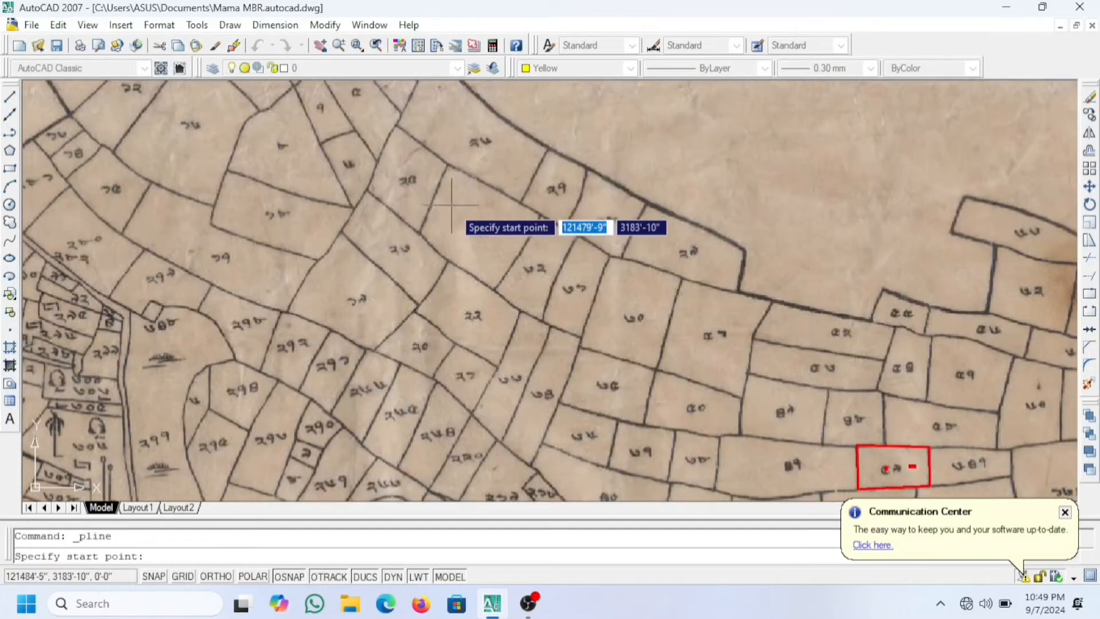
pyautogui.scroll(-2, 487, 229)
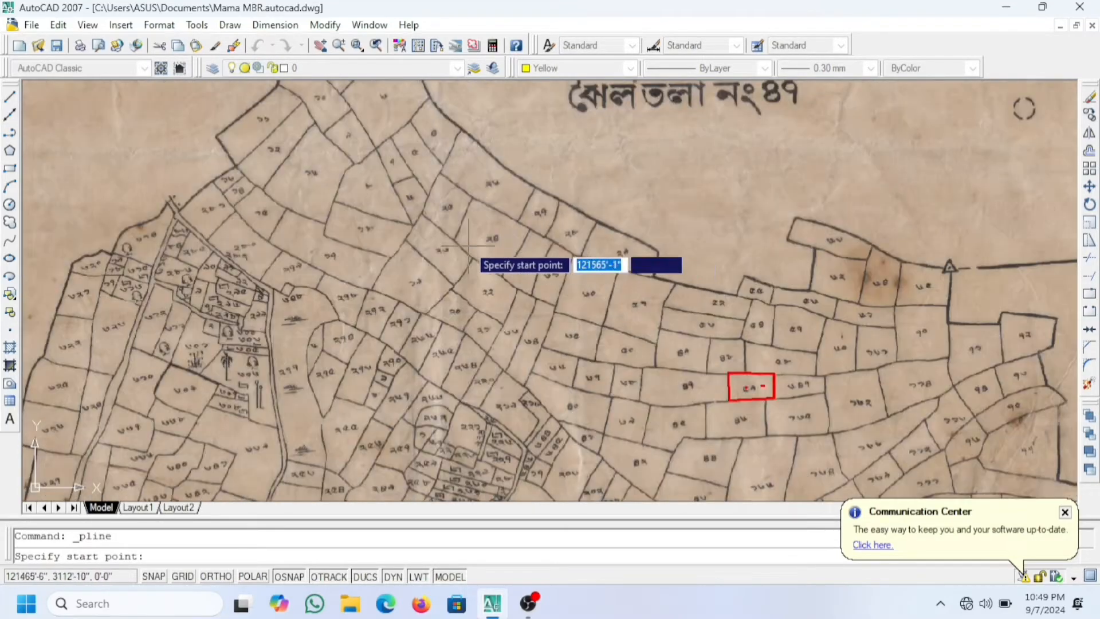
pyautogui.scroll(6, 365, 143)
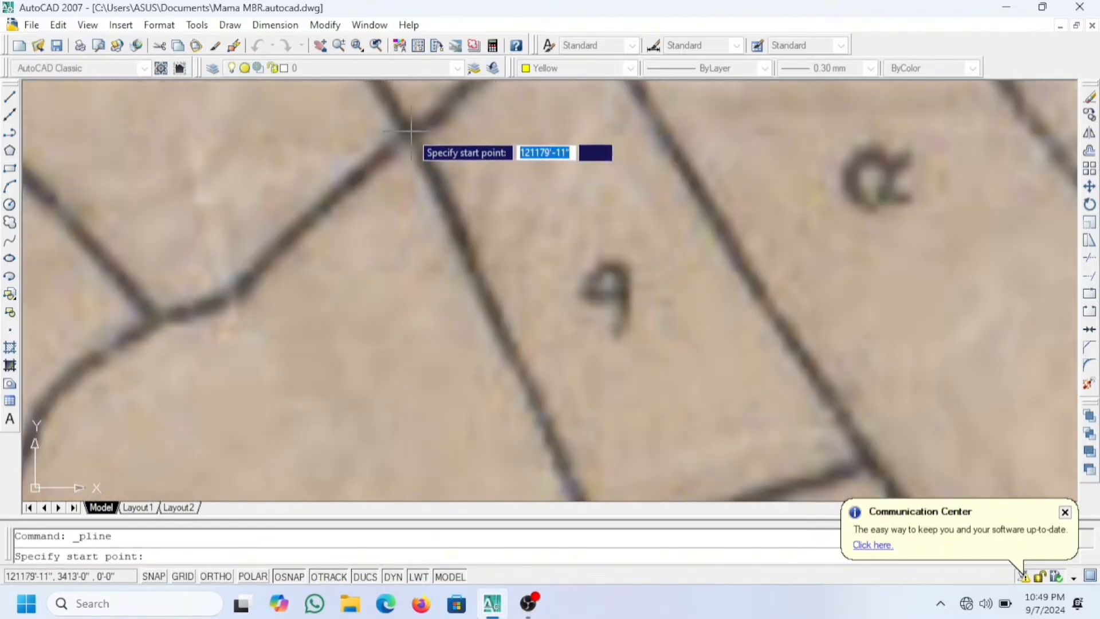
pyautogui.click(410, 131)
# Step: Trace the eastern boundary of plot ৮ past plots ৭ and ৬ down to its sharp southeastern corner
pyautogui.scroll(-2, 448, 282)
pyautogui.scroll(5, 468, 314)
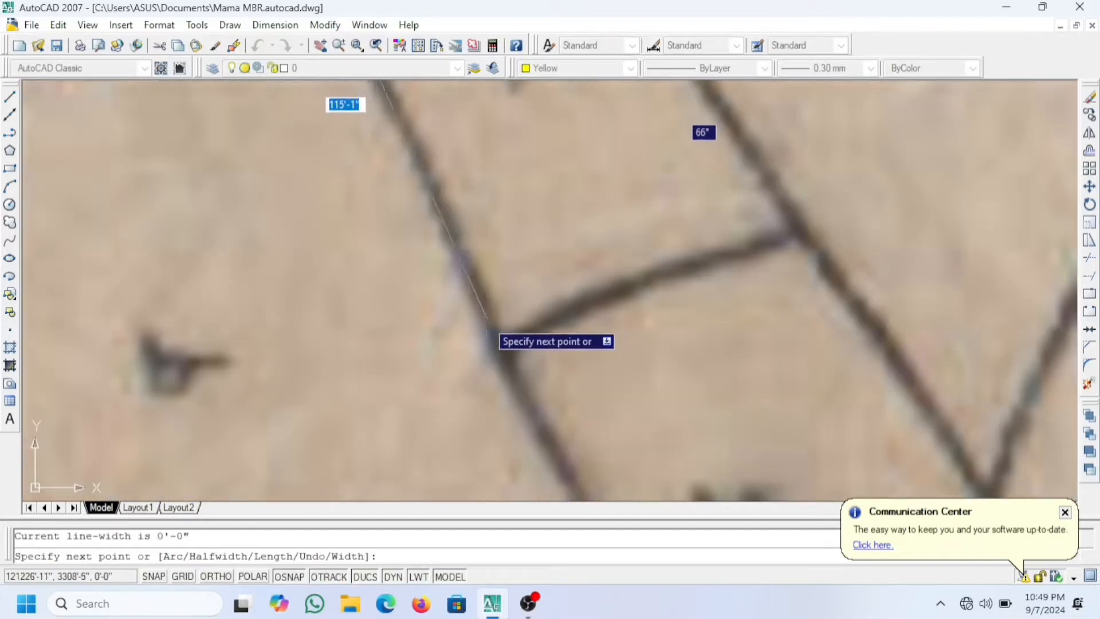
pyautogui.click(487, 317)
pyautogui.scroll(-3, 452, 315)
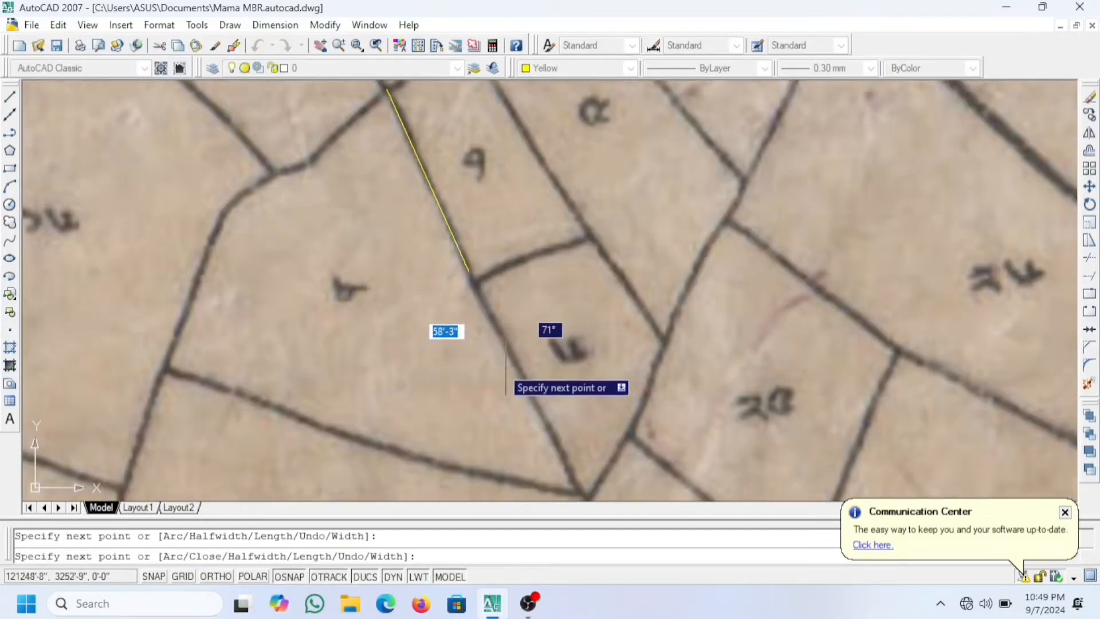
pyautogui.scroll(5, 510, 364)
pyautogui.click(462, 230)
pyautogui.scroll(-3, 530, 297)
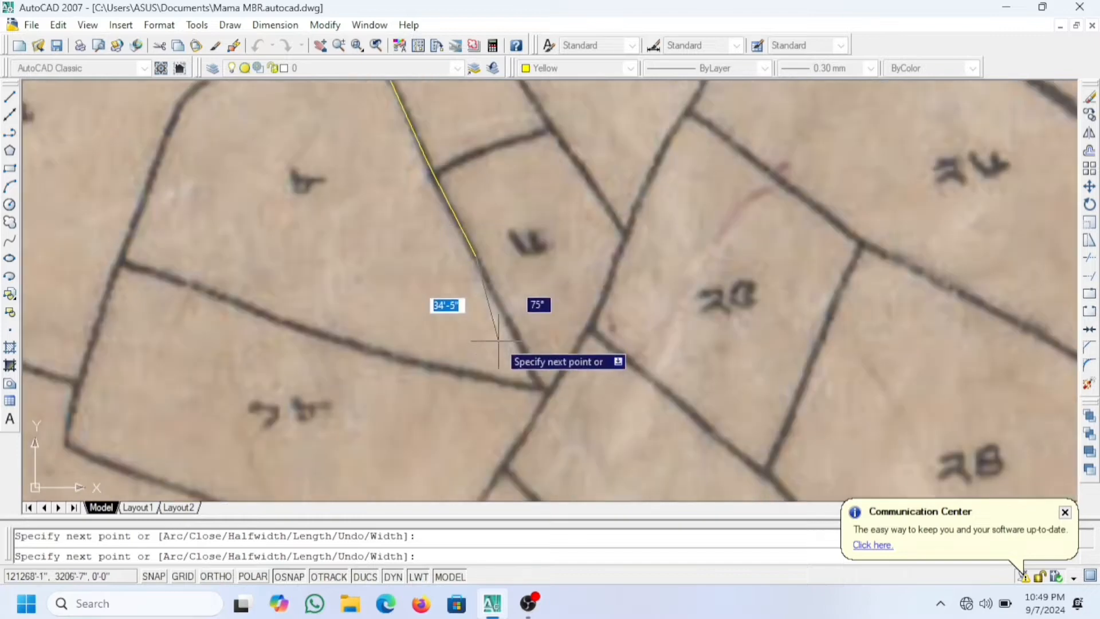
pyautogui.scroll(3, 541, 372)
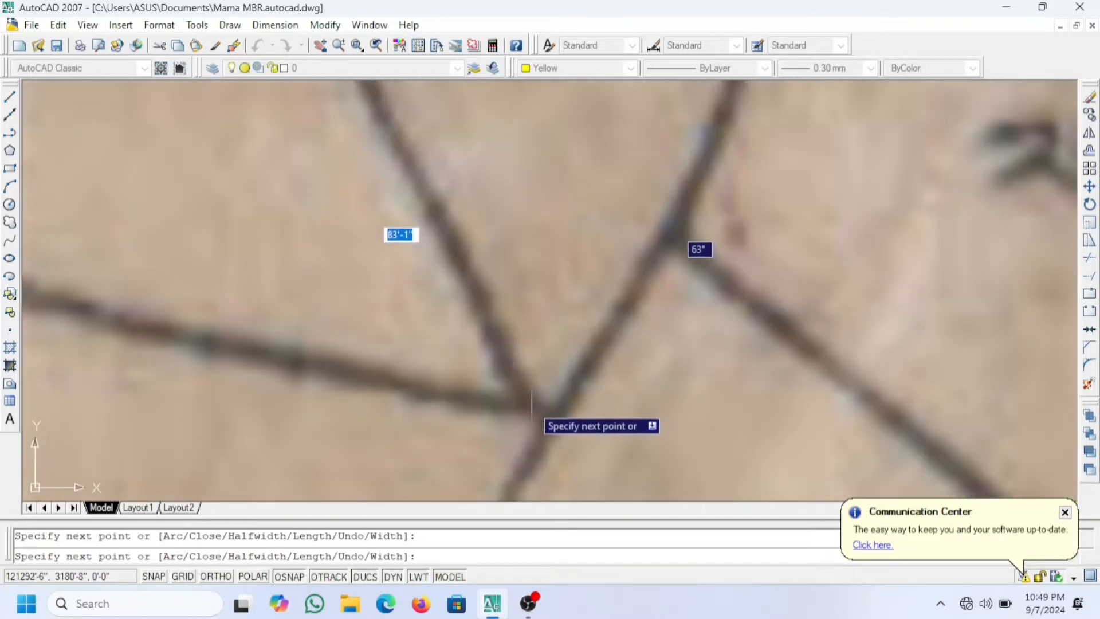
pyautogui.scroll(-4, 527, 404)
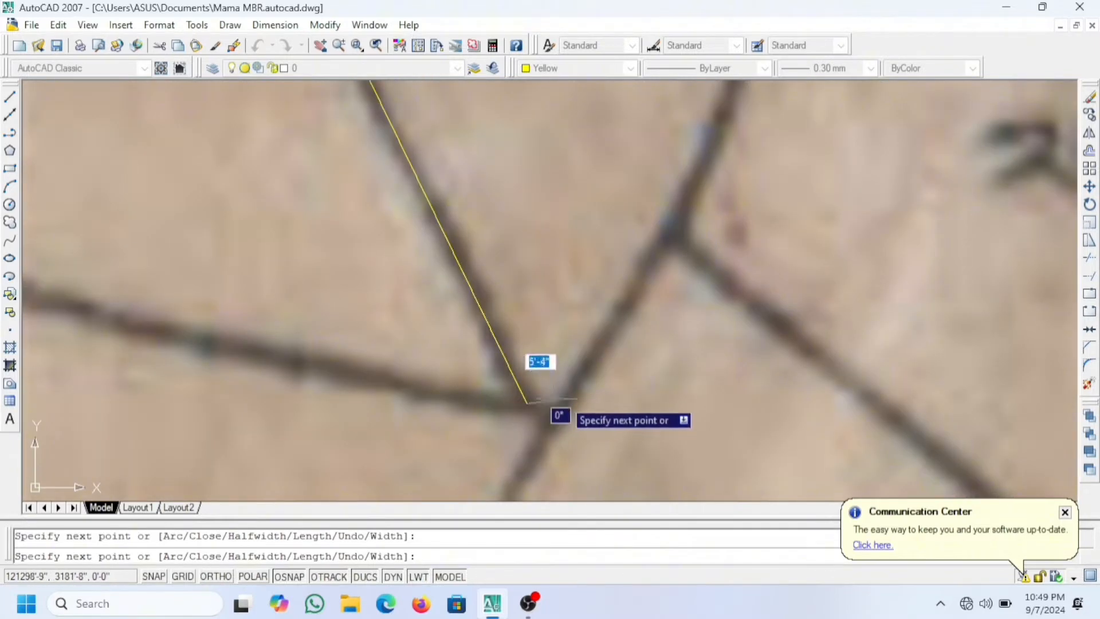
# Step: Continue the polyline along the curved southern boundary shared with plot ১৮ to the western corner of plot ৮
pyautogui.scroll(2, 619, 416)
pyautogui.scroll(3, 617, 424)
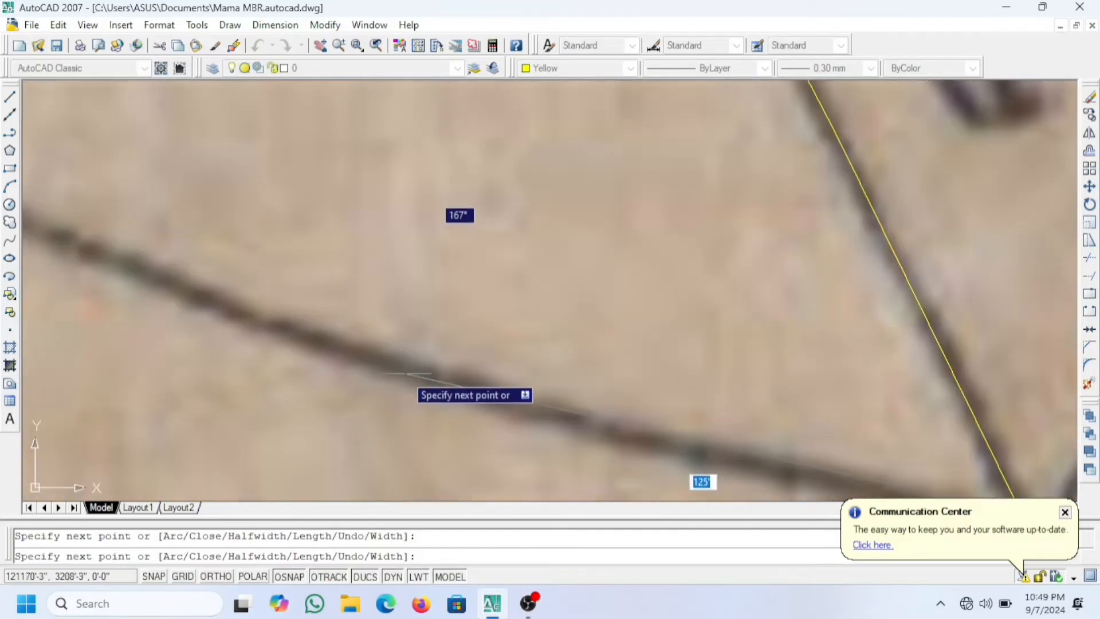
pyautogui.scroll(-3, 574, 304)
pyautogui.scroll(3, 736, 413)
pyautogui.scroll(2, 518, 338)
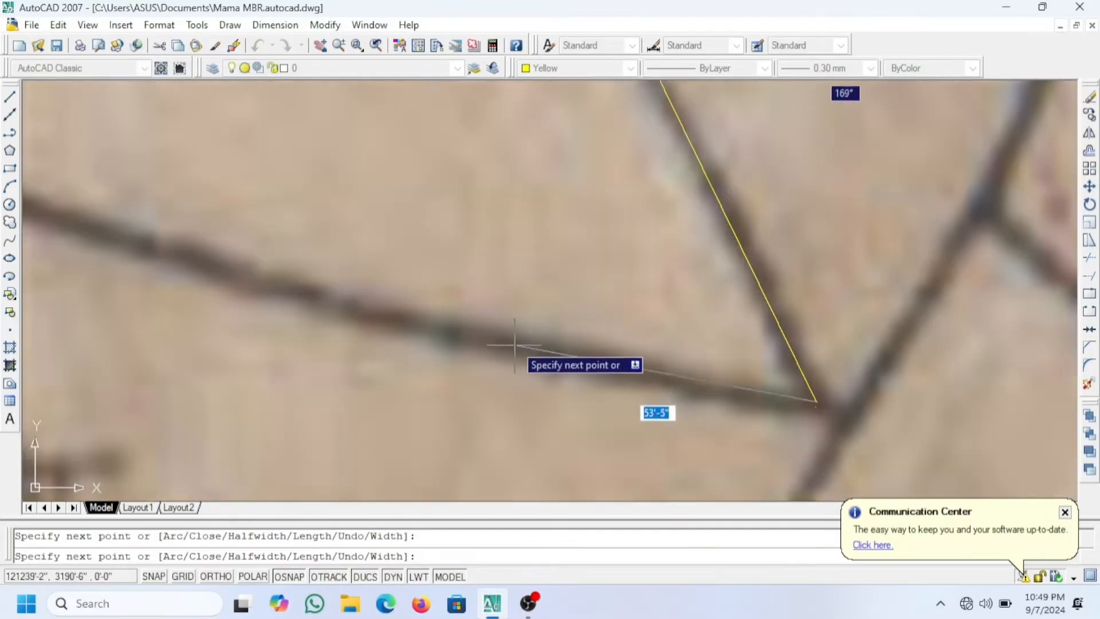
pyautogui.scroll(-3, 510, 348)
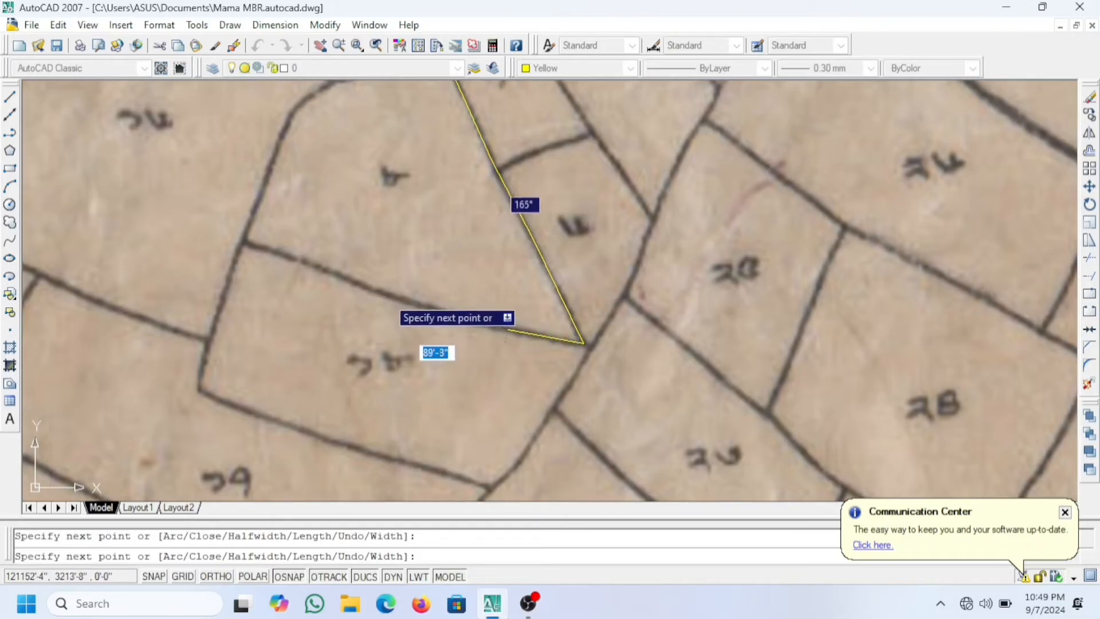
pyautogui.scroll(3, 385, 298)
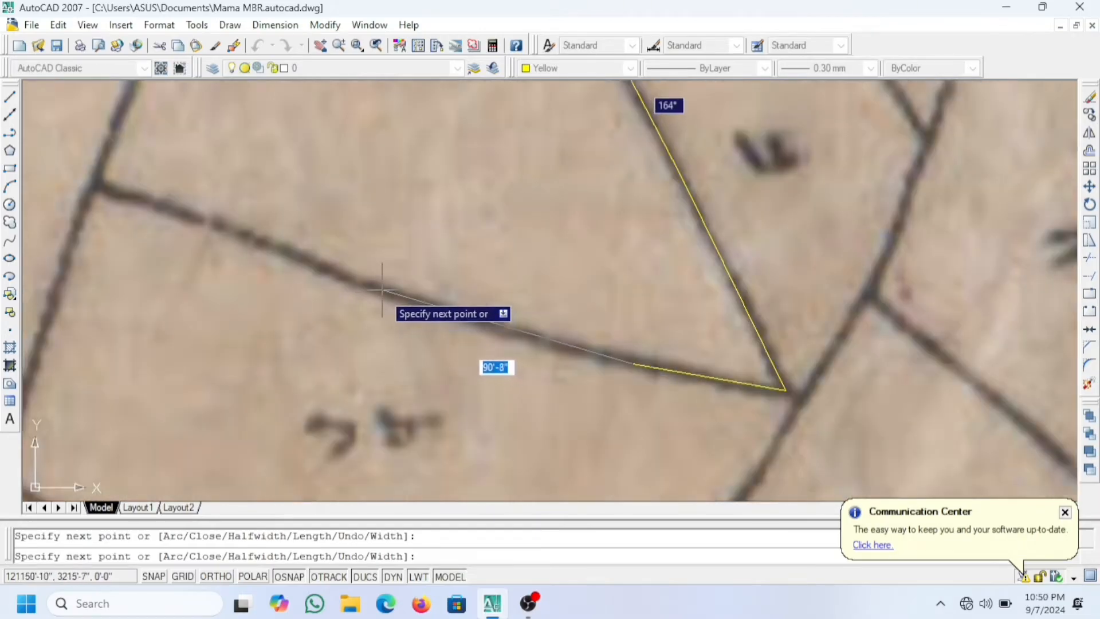
pyautogui.scroll(-2, 378, 292)
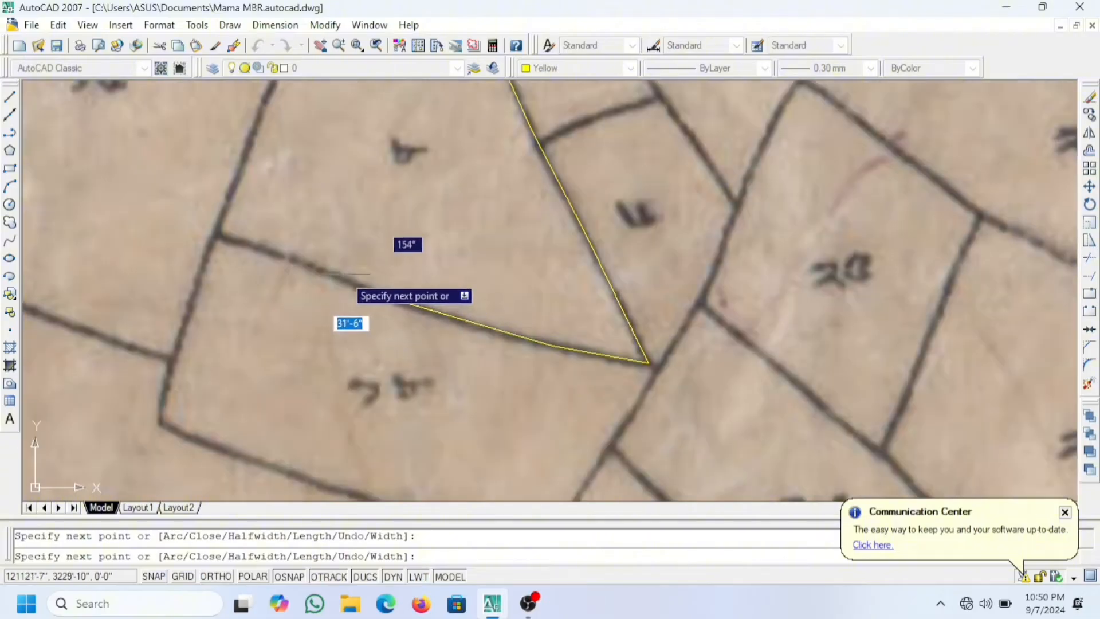
pyautogui.scroll(5, 342, 274)
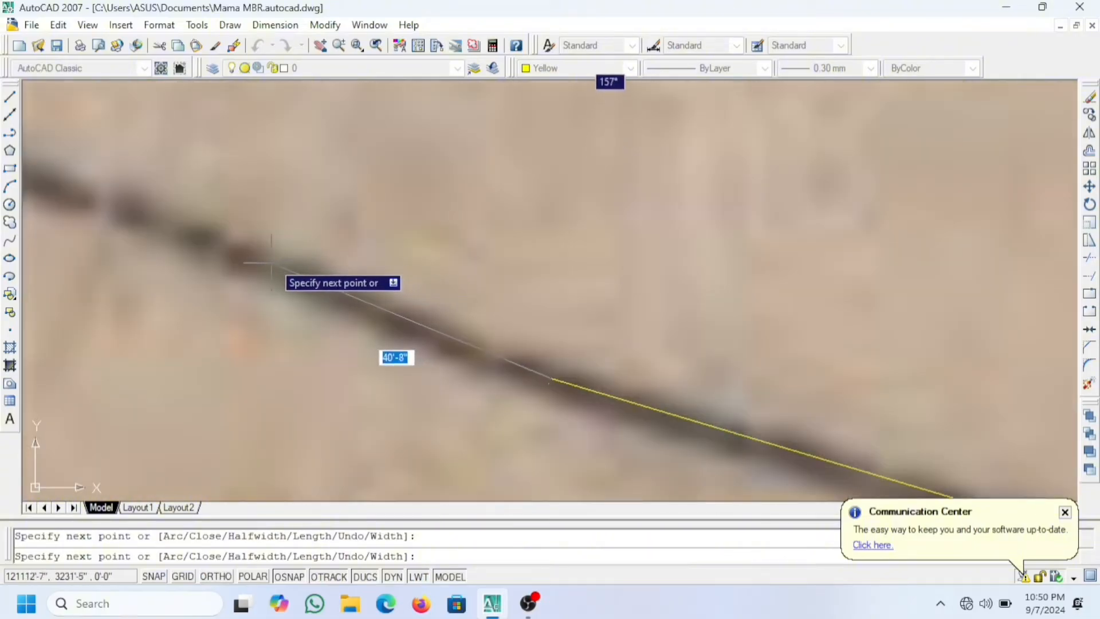
pyautogui.scroll(-3, 271, 263)
pyautogui.scroll(3, 156, 222)
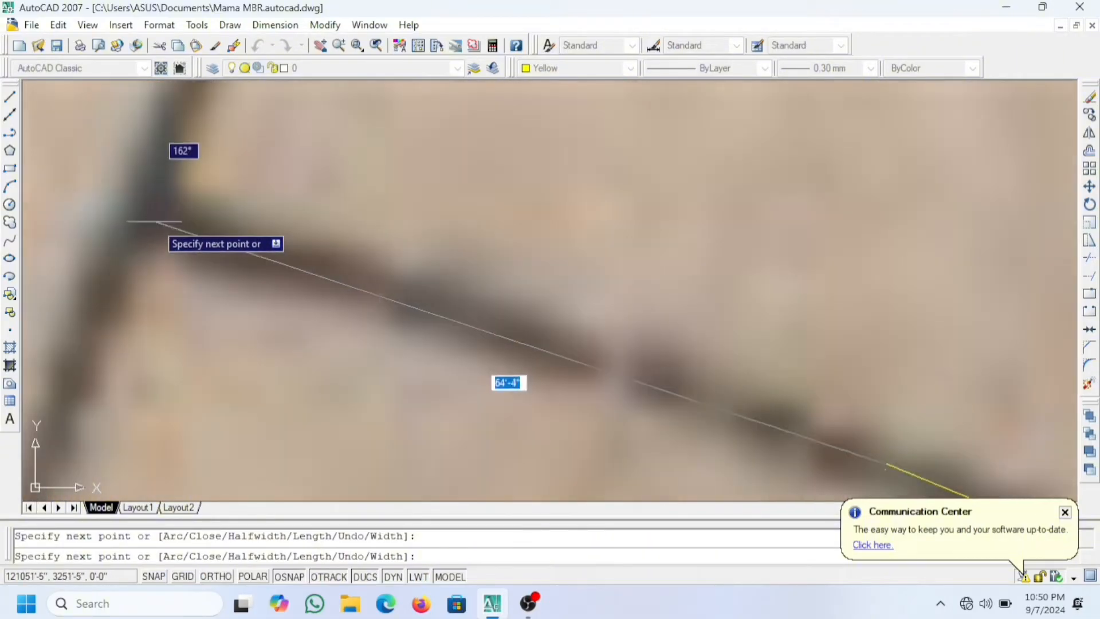
pyautogui.click(149, 198)
pyautogui.scroll(-3, 338, 316)
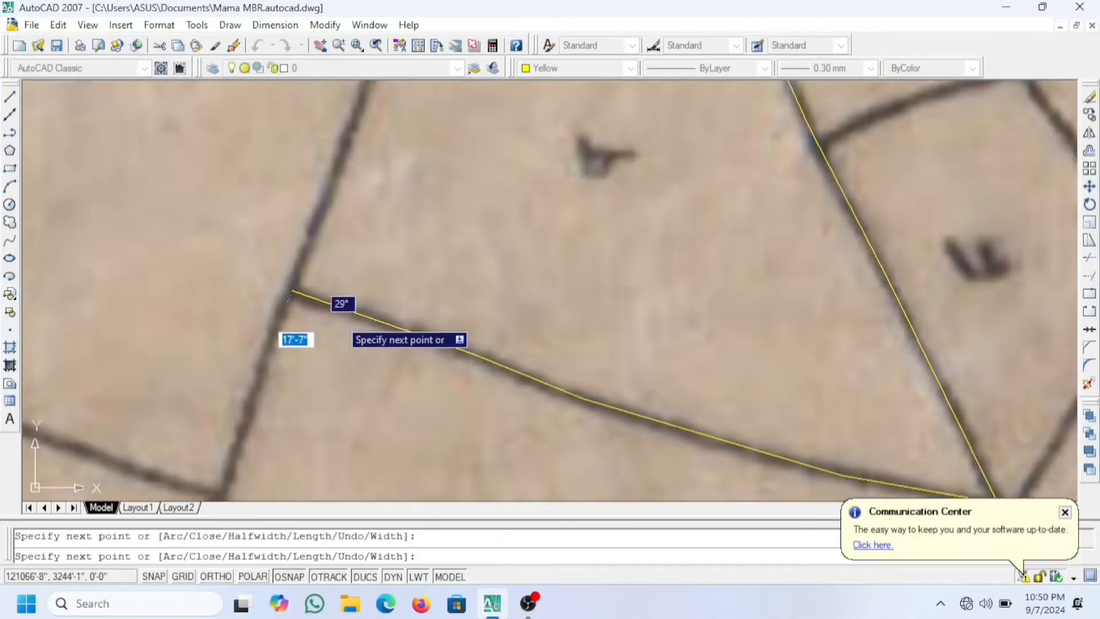
# Step: Trace the western boundary of plot ৮ northward to where the line bends toward the northeast
pyautogui.scroll(-3, 341, 320)
pyautogui.scroll(5, 358, 204)
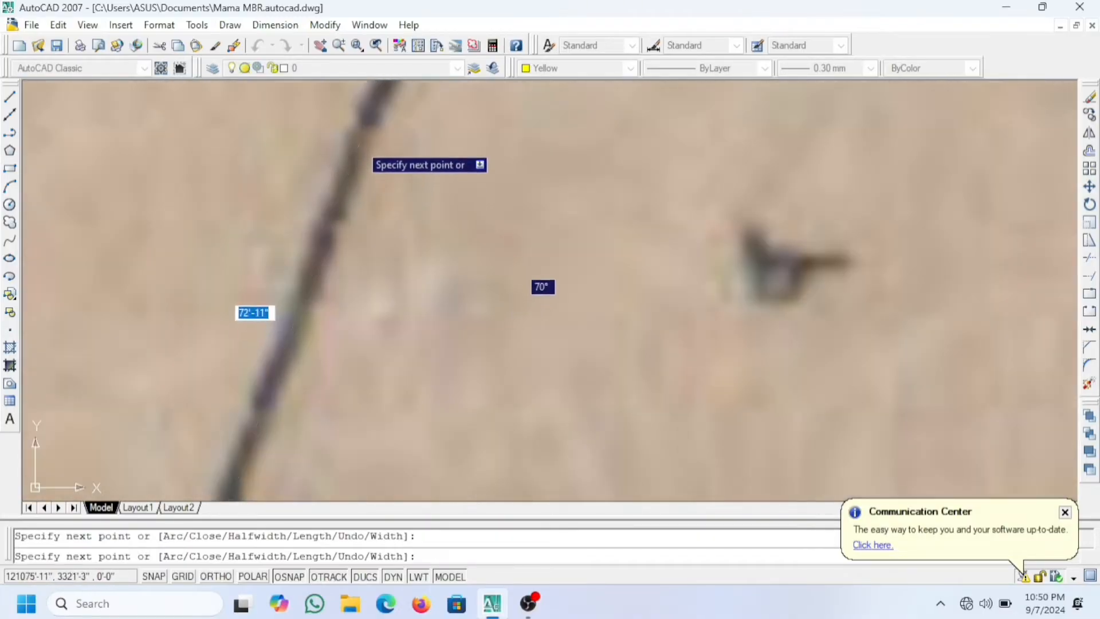
pyautogui.click(357, 145)
pyautogui.scroll(-3, 381, 282)
pyautogui.scroll(4, 405, 238)
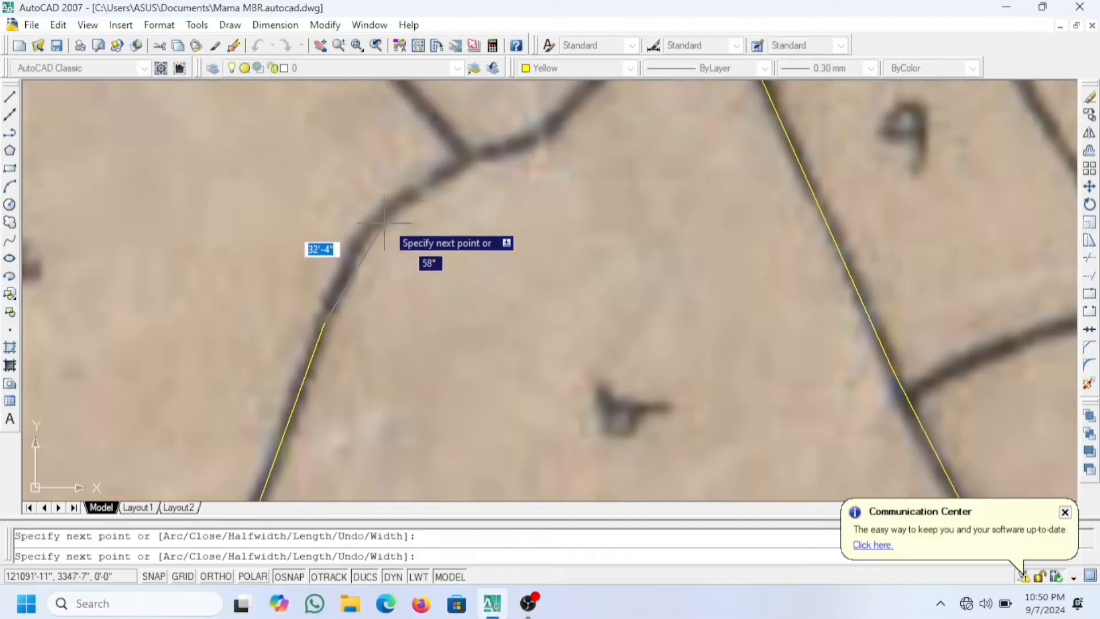
pyautogui.click(358, 240)
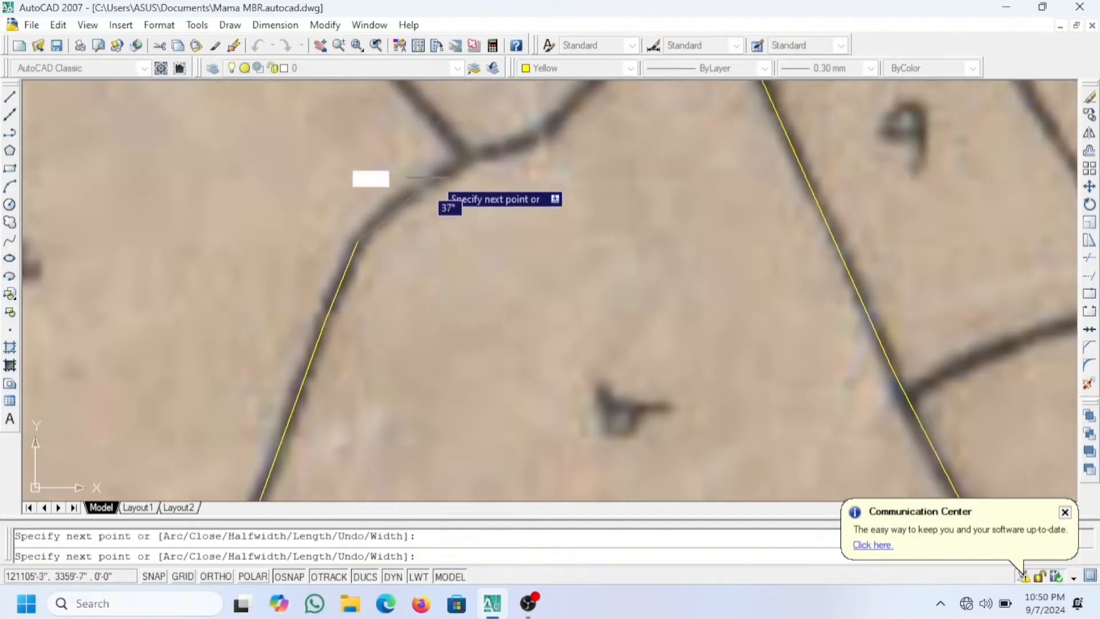
# Step: Follow the curved northwestern boundary with short segments through the line junction to the next bend
pyautogui.scroll(4, 435, 172)
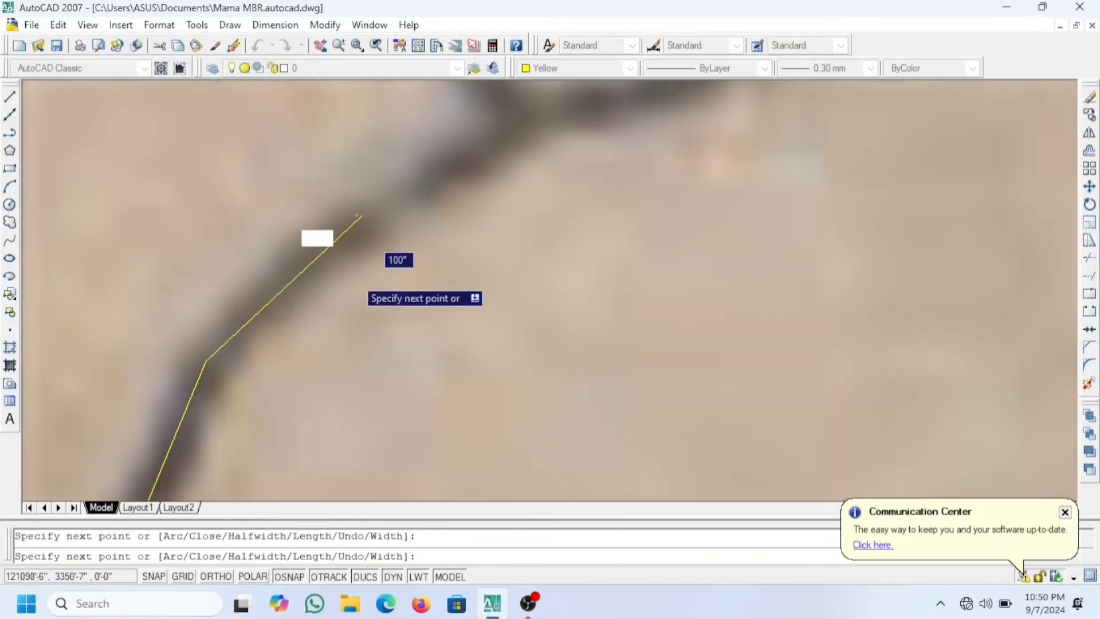
pyautogui.scroll(-3, 418, 244)
pyautogui.scroll(3, 458, 181)
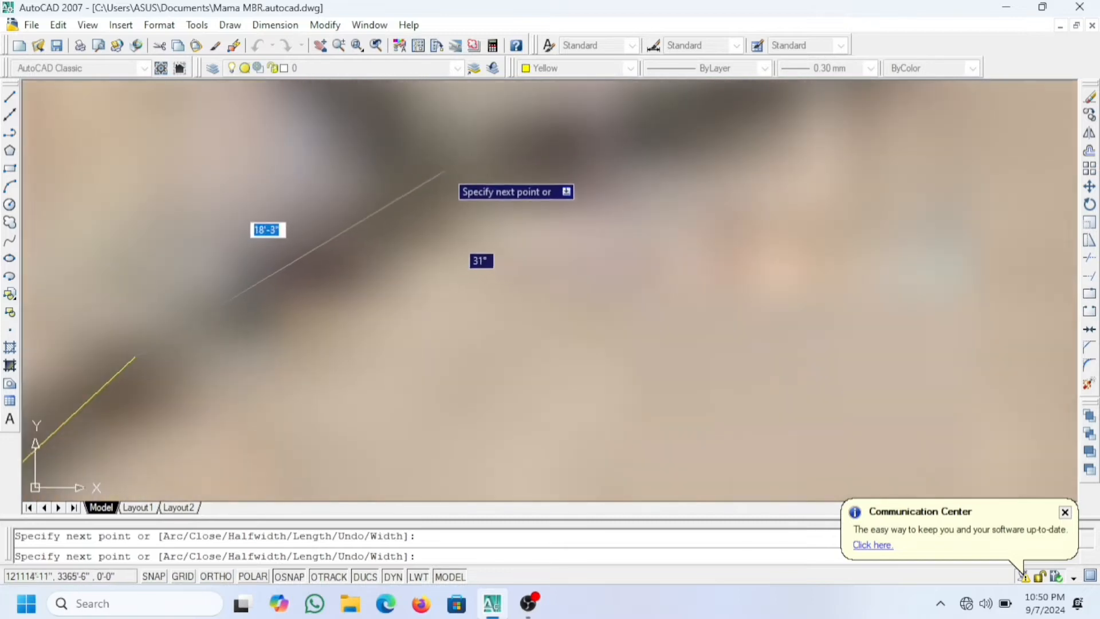
pyautogui.click(445, 170)
pyautogui.scroll(-6, 383, 247)
pyautogui.scroll(3, 476, 220)
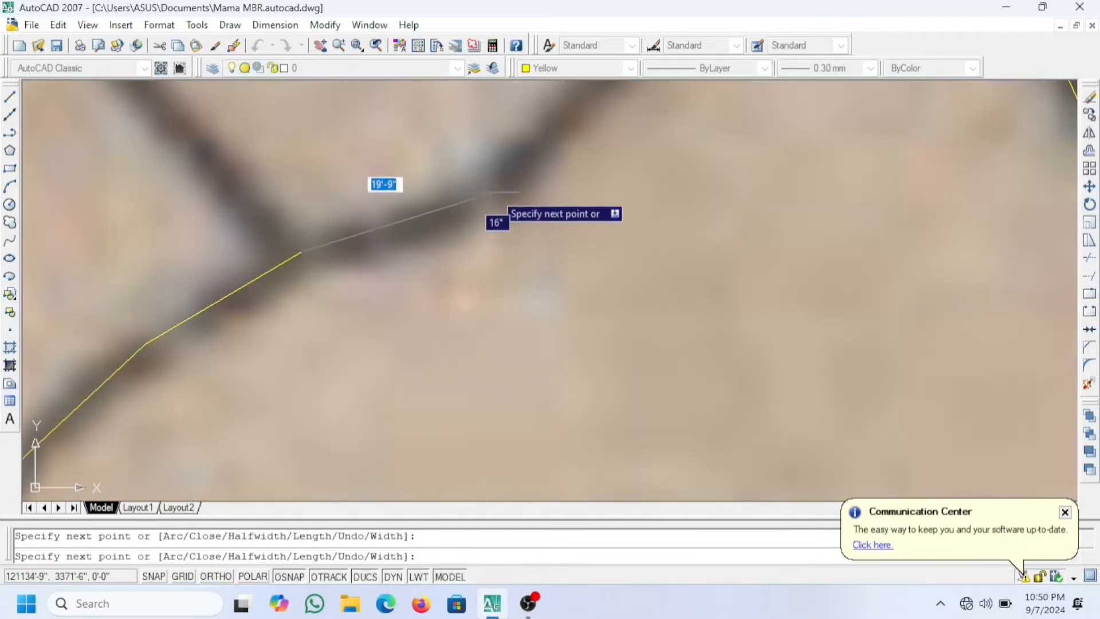
pyautogui.click(494, 195)
pyautogui.scroll(-4, 499, 255)
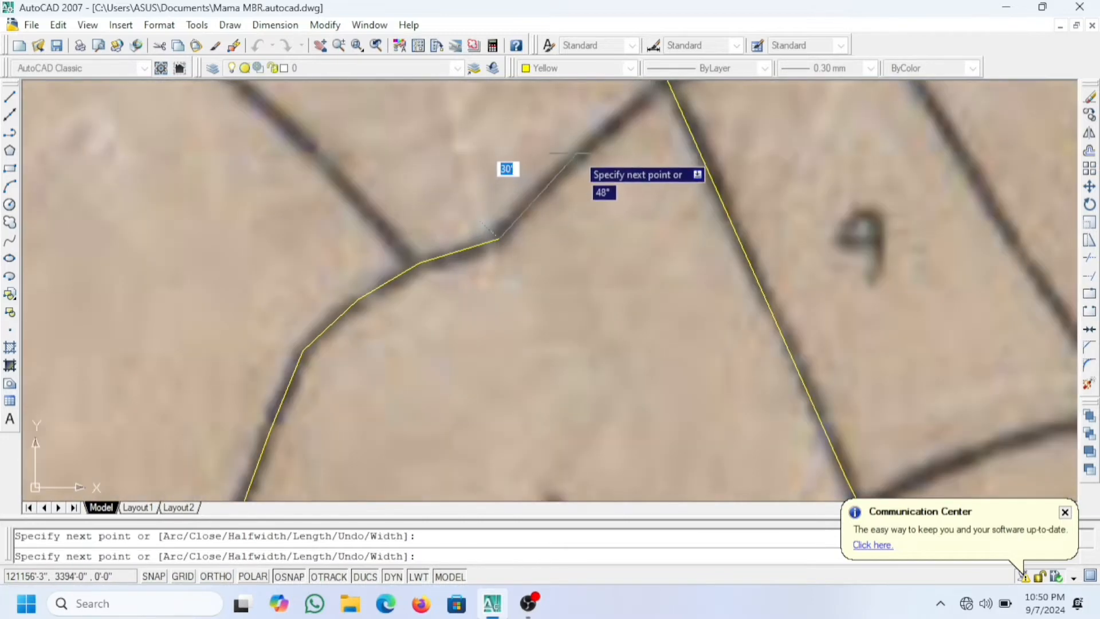
# Step: Bring the polyline back to its starting corner to complete the outline of plot ৮ and end it
pyautogui.scroll(3, 582, 154)
pyautogui.scroll(-5, 580, 198)
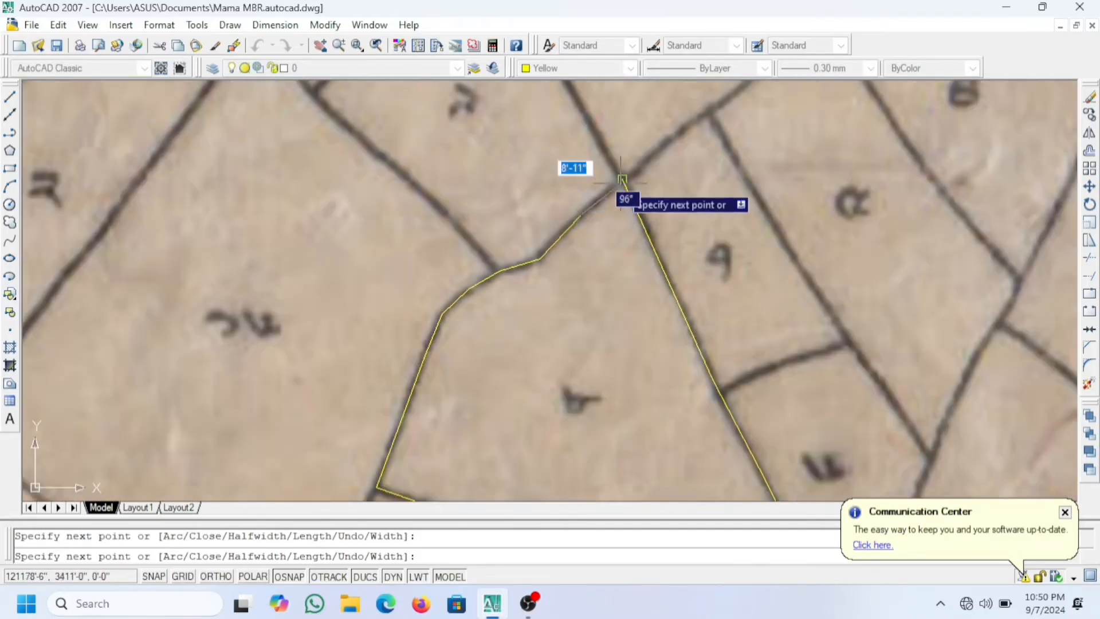
pyautogui.scroll(4, 621, 197)
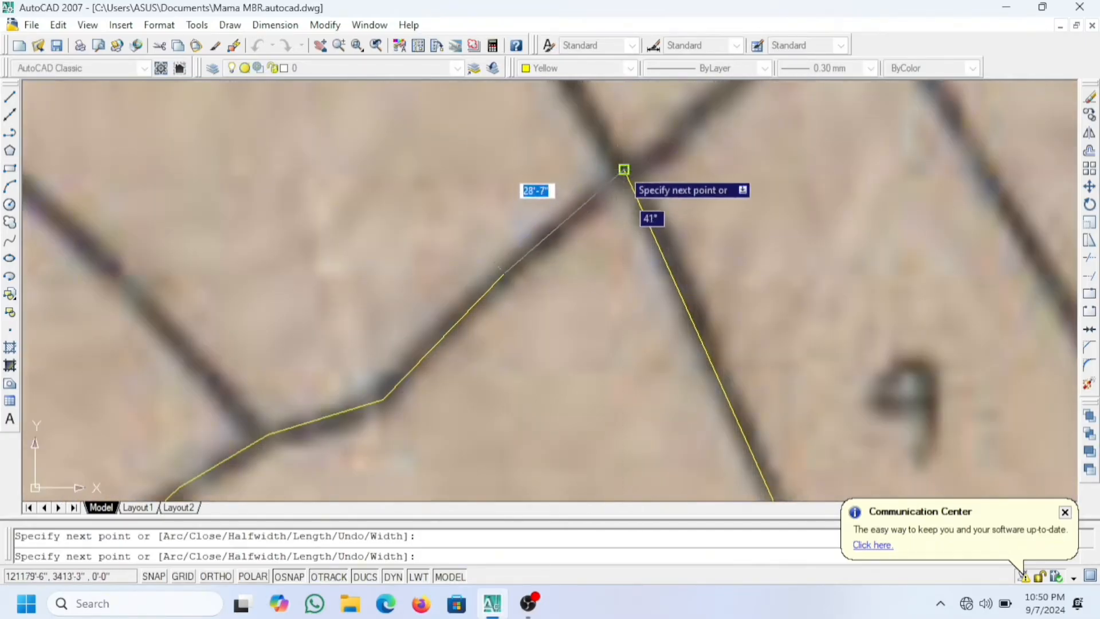
pyautogui.click(624, 170)
pyautogui.rightClick(533, 123)
pyautogui.click(544, 131)
# Step: Set the lineweight of the traced yellow plot outline to ByLayer
pyautogui.scroll(-5, 431, 145)
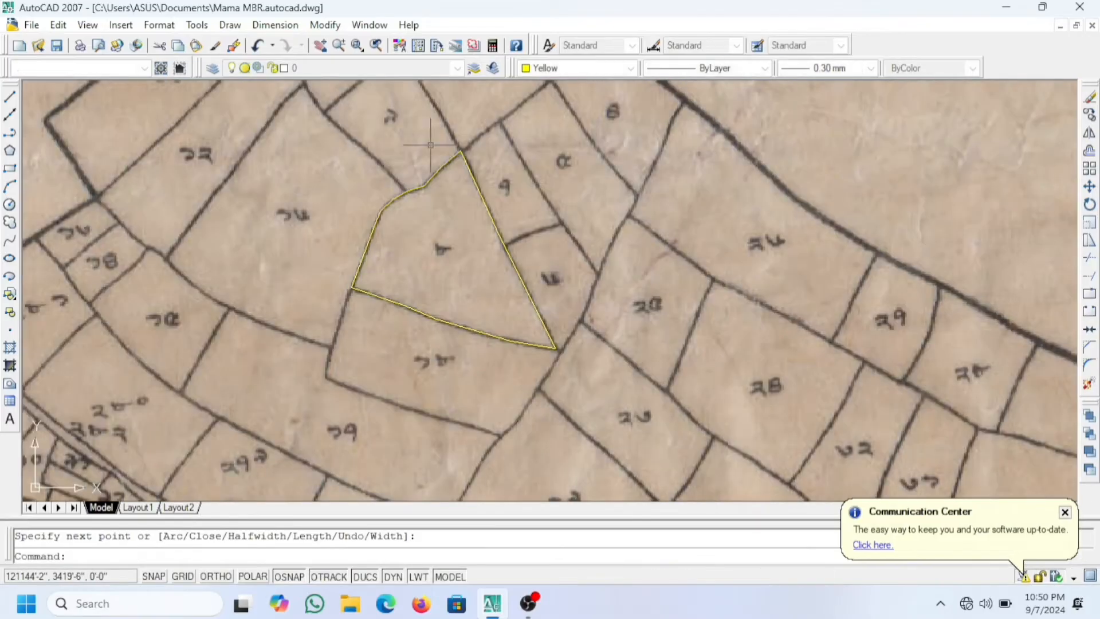
pyautogui.click(491, 222)
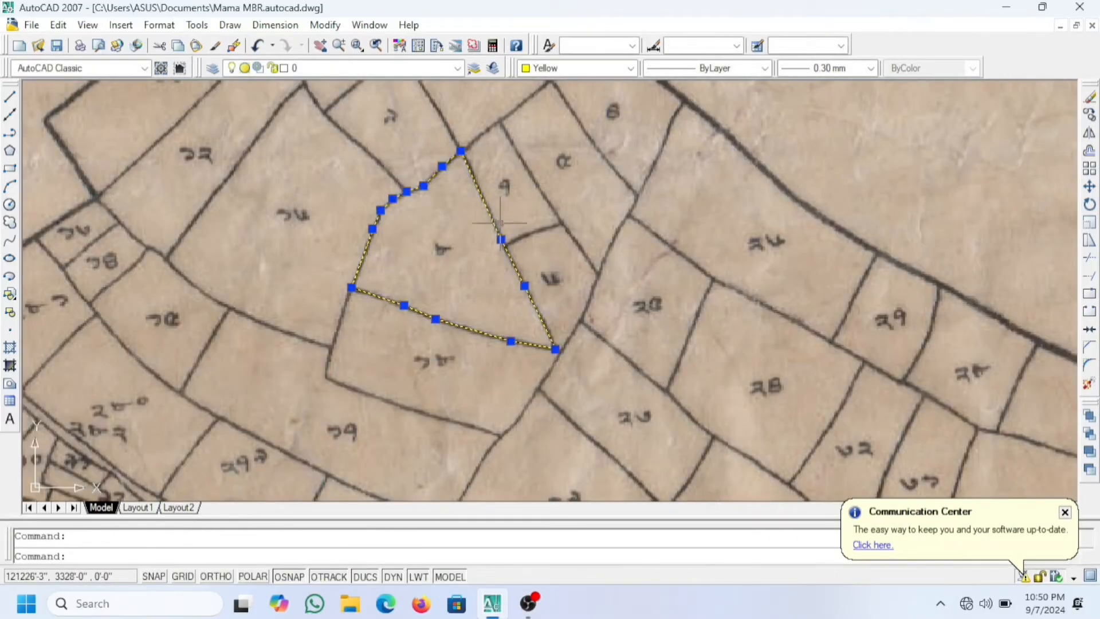
pyautogui.click(871, 69)
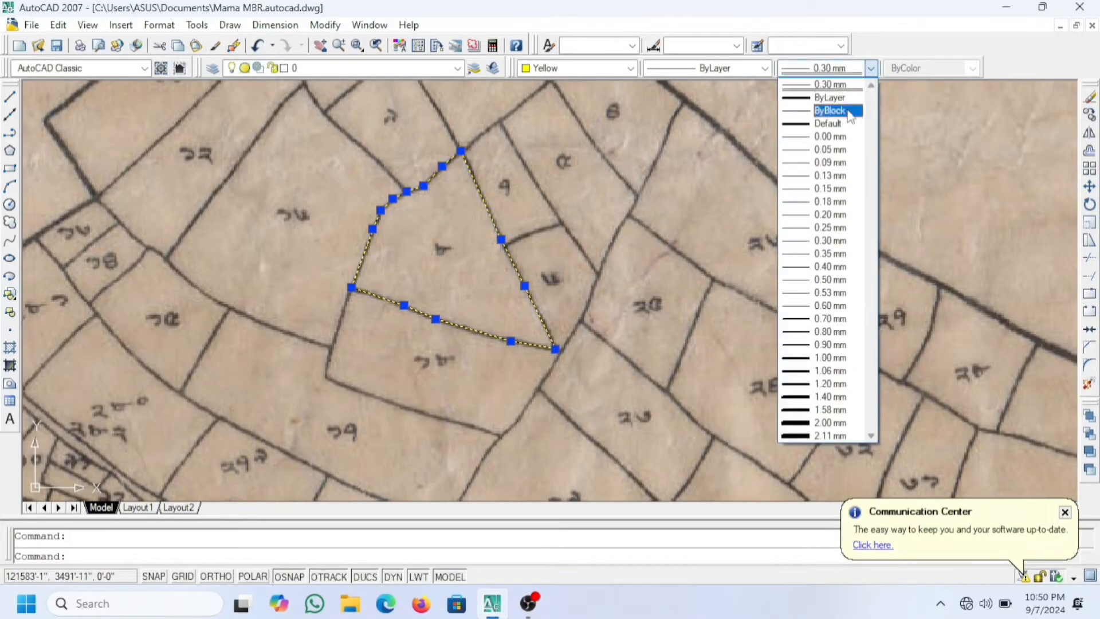
pyautogui.click(806, 98)
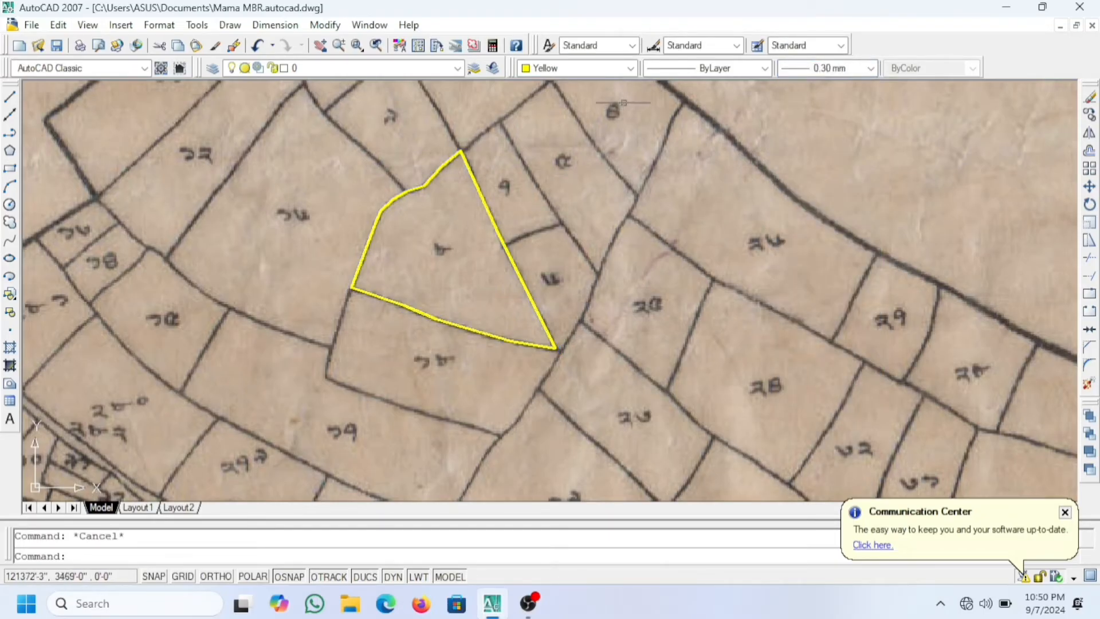
# Step: Set the current object color to Red for the dimensions of plot ৮
pyautogui.click(630, 69)
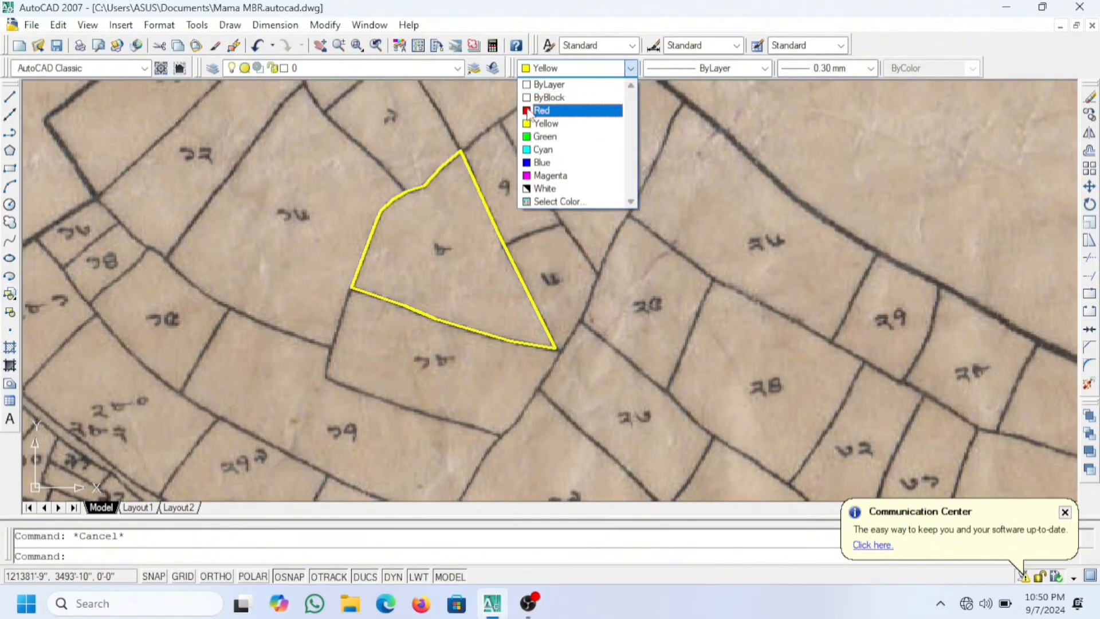
pyautogui.click(531, 111)
pyautogui.scroll(3, 449, 170)
pyautogui.scroll(-2, 413, 154)
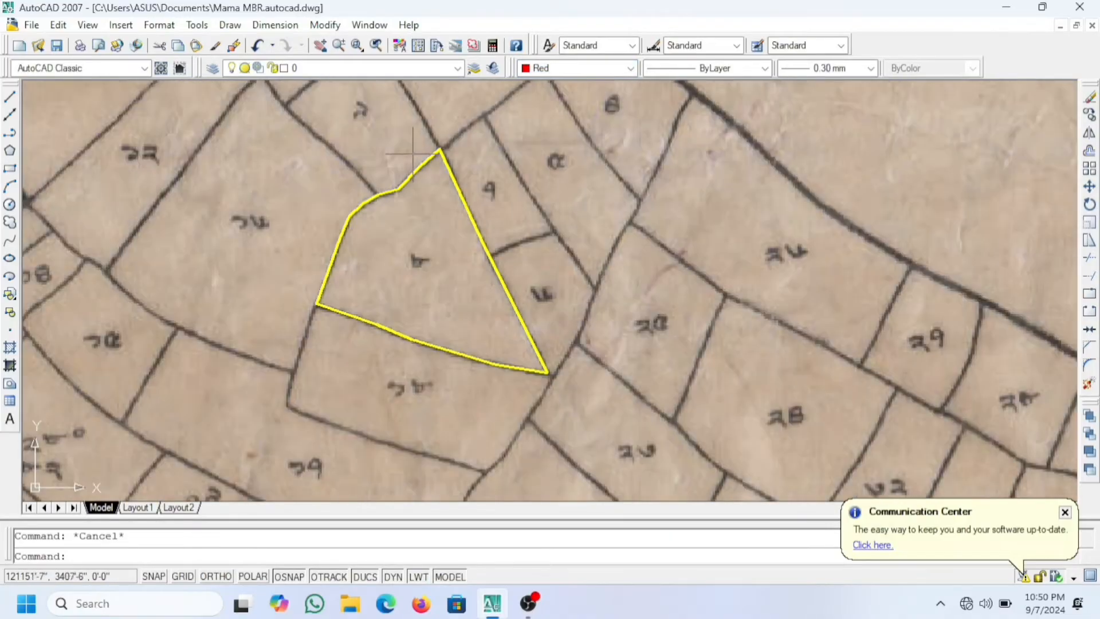
# Step: Add an aligned dimension along plot ৮'s straight eastern side, from its northern tip to its southeastern corner
pyautogui.click(275, 25)
pyautogui.click(286, 83)
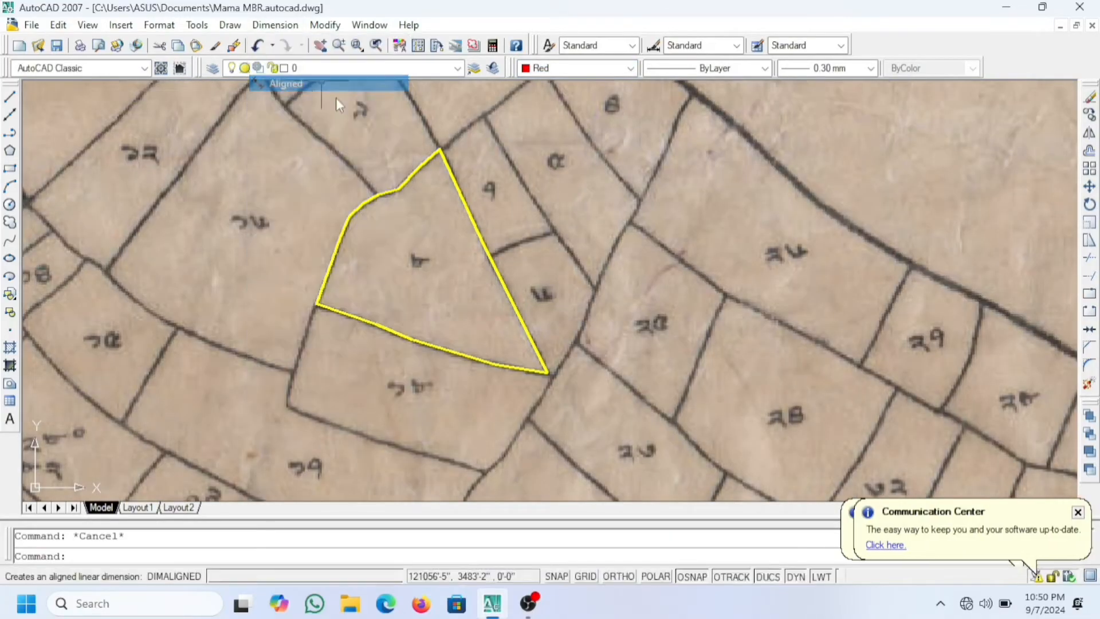
pyautogui.scroll(2, 436, 153)
pyautogui.scroll(2, 434, 151)
pyautogui.click(405, 165)
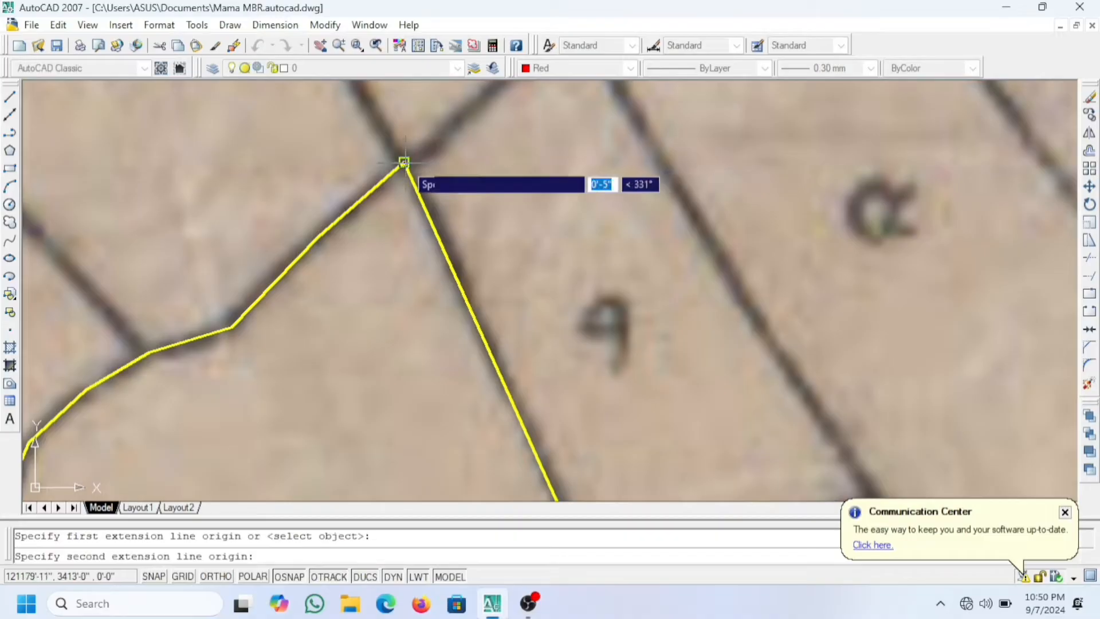
pyautogui.scroll(-3, 405, 165)
pyautogui.scroll(4, 509, 365)
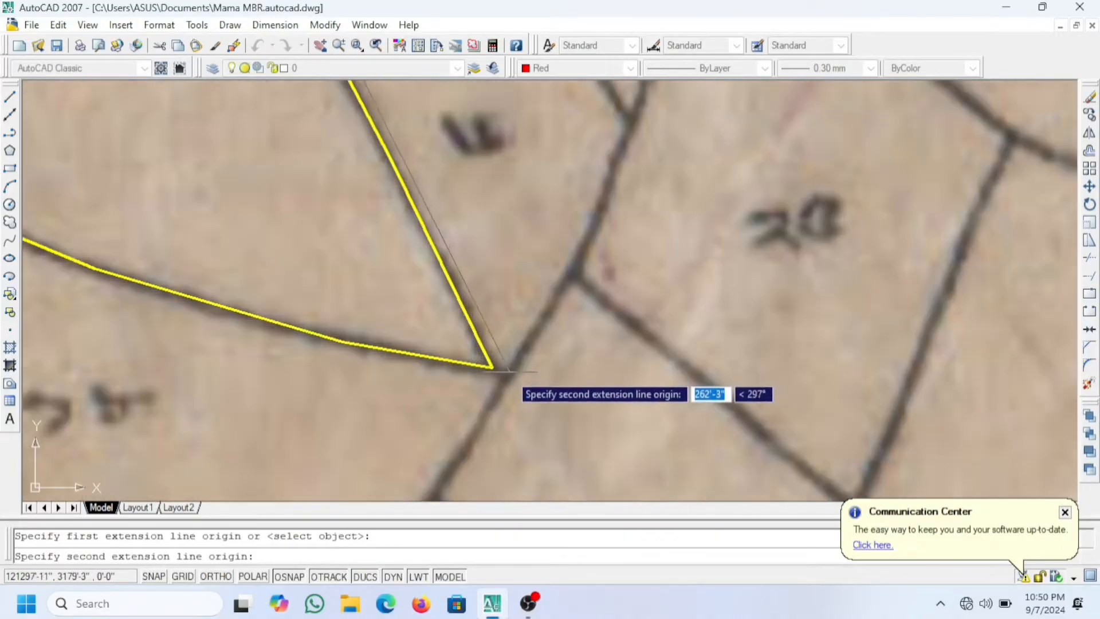
pyautogui.click(492, 367)
pyautogui.scroll(-3, 598, 373)
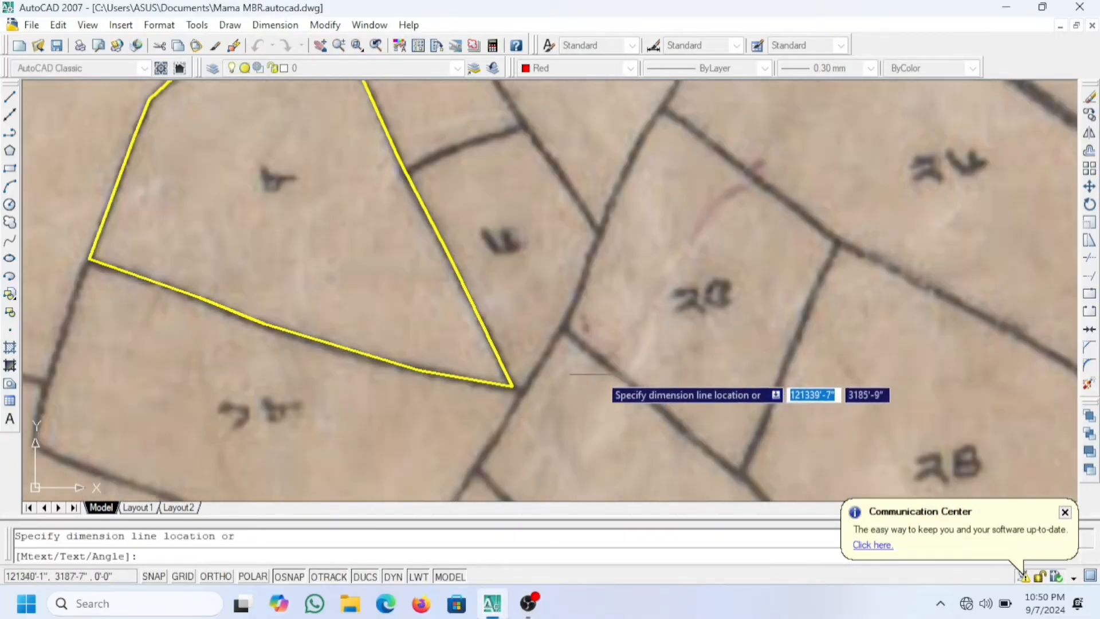
pyautogui.click(599, 387)
# Step: Move the eastern side's dimension line closer to the plot outline
pyautogui.scroll(-2, 606, 397)
pyautogui.scroll(4, 572, 331)
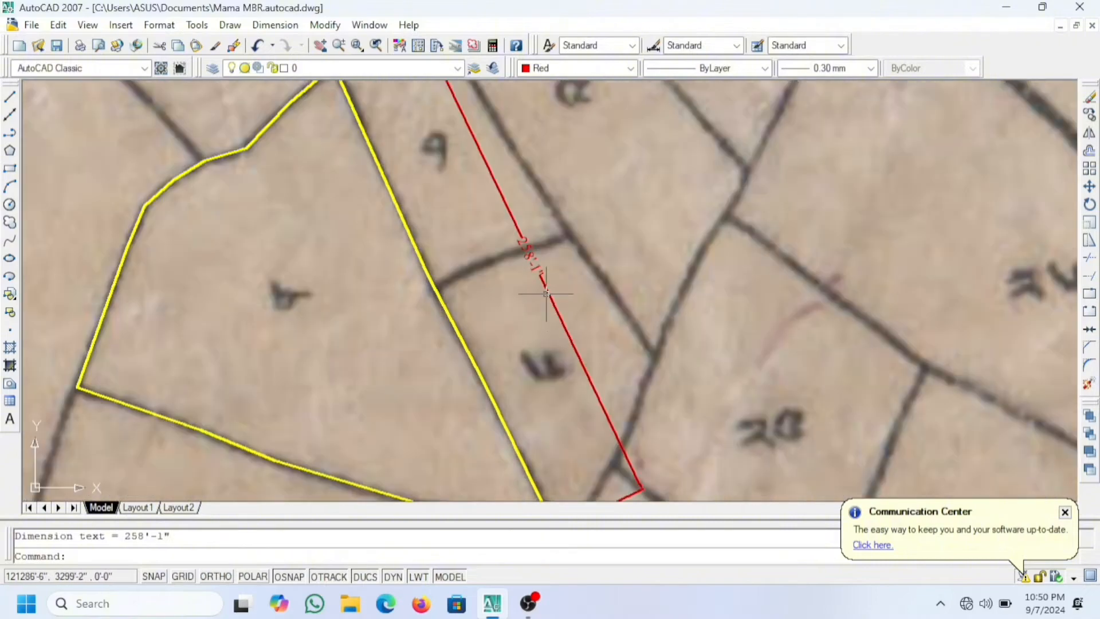
pyautogui.click(531, 256)
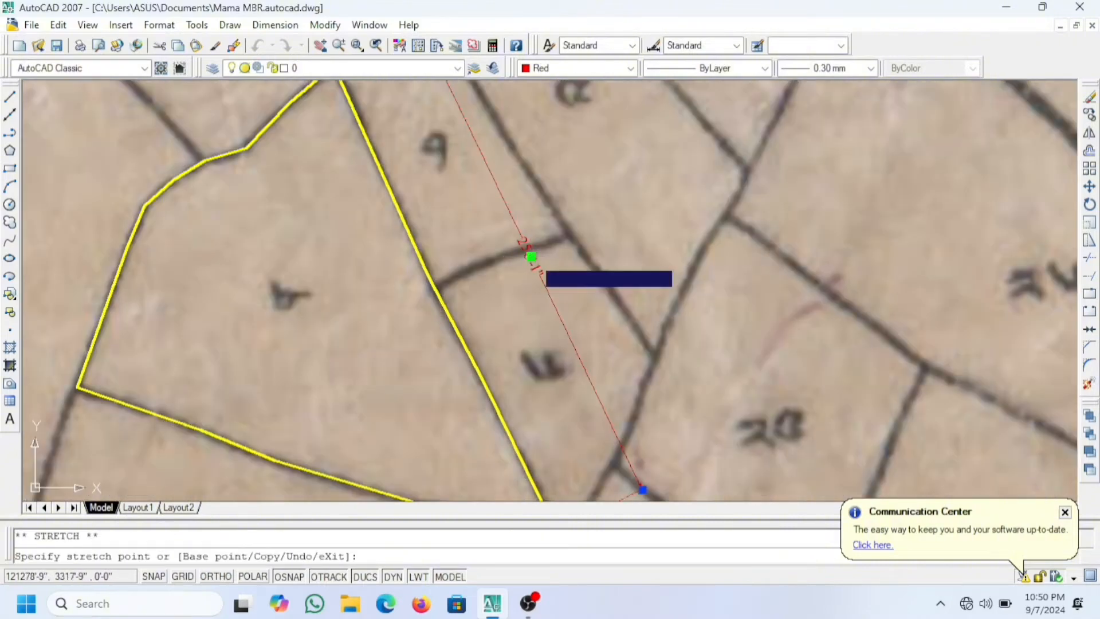
pyautogui.click(494, 276)
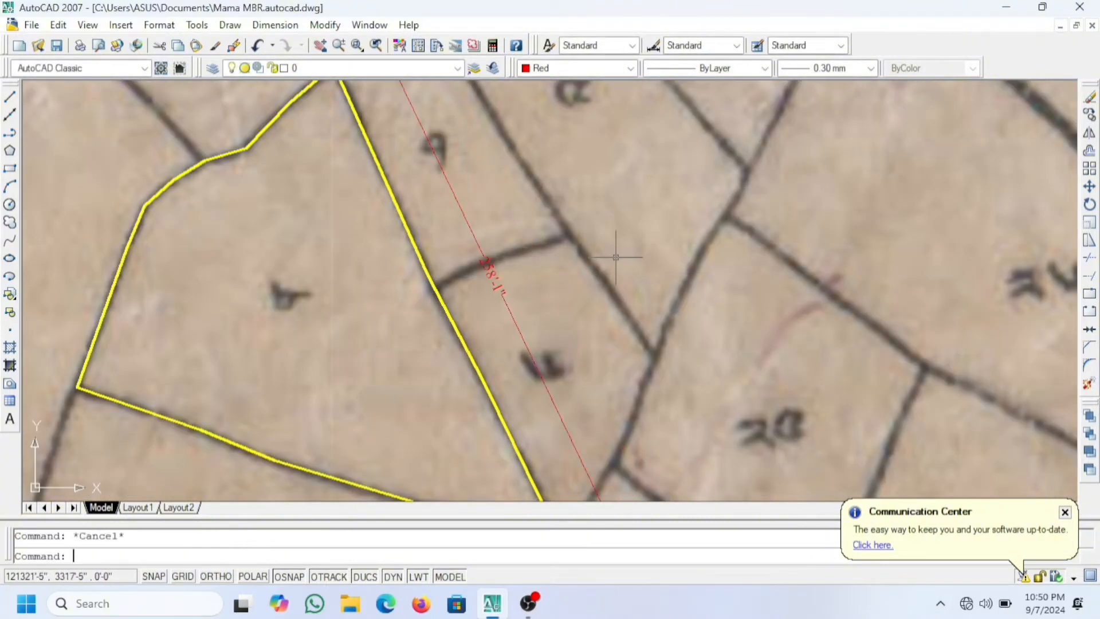
# Step: Add an aligned dimension across plot ৮'s southern side between its southeastern and southwestern corners, placed below the boundary
pyautogui.scroll(-2, 616, 257)
pyautogui.click(276, 24)
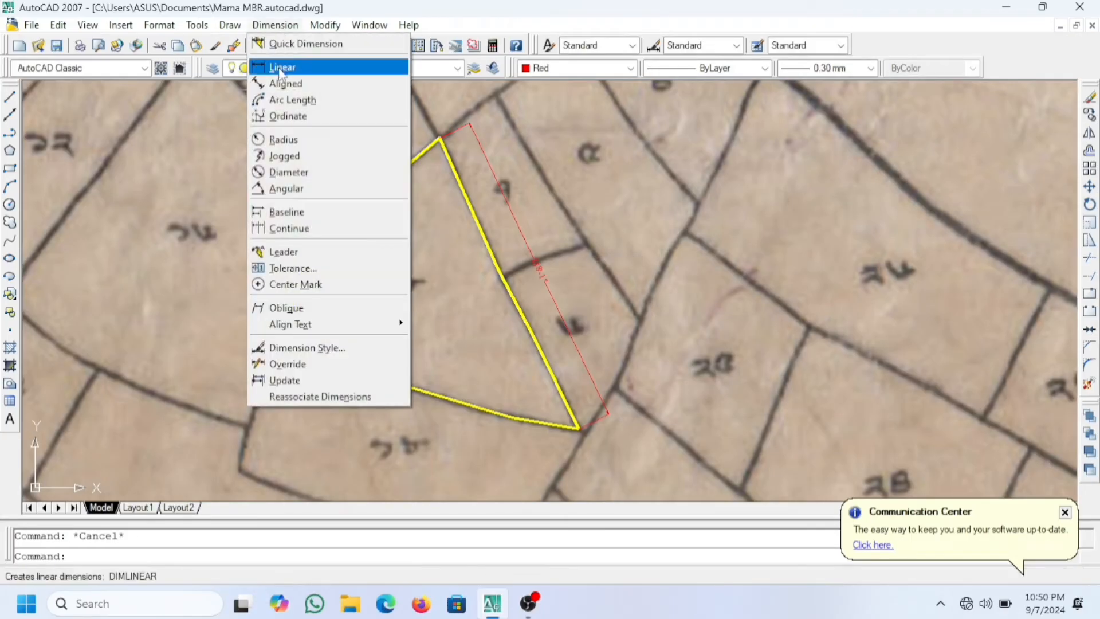
pyautogui.click(282, 81)
pyautogui.scroll(2, 558, 431)
pyautogui.scroll(1, 593, 424)
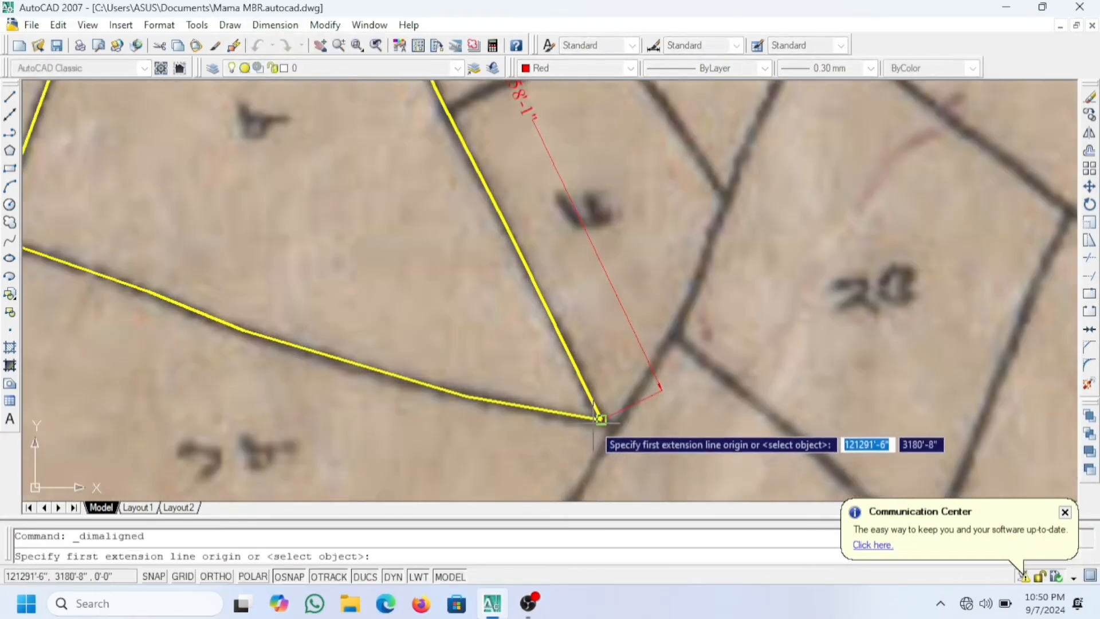
pyautogui.click(599, 418)
pyautogui.scroll(-1, 654, 452)
pyautogui.scroll(-2, 653, 444)
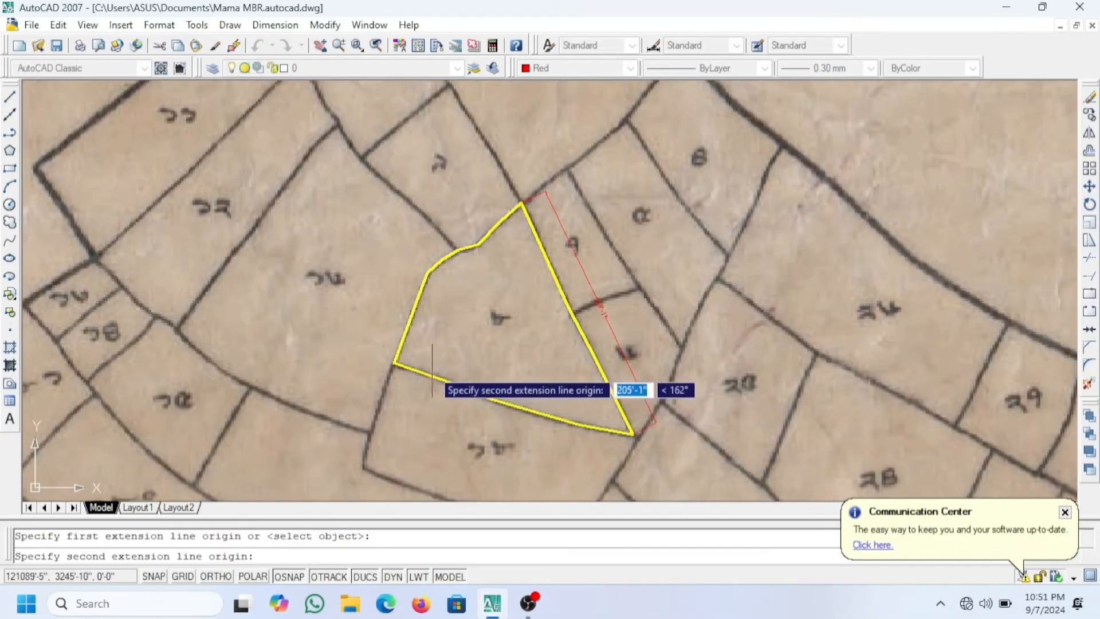
pyautogui.scroll(4, 430, 367)
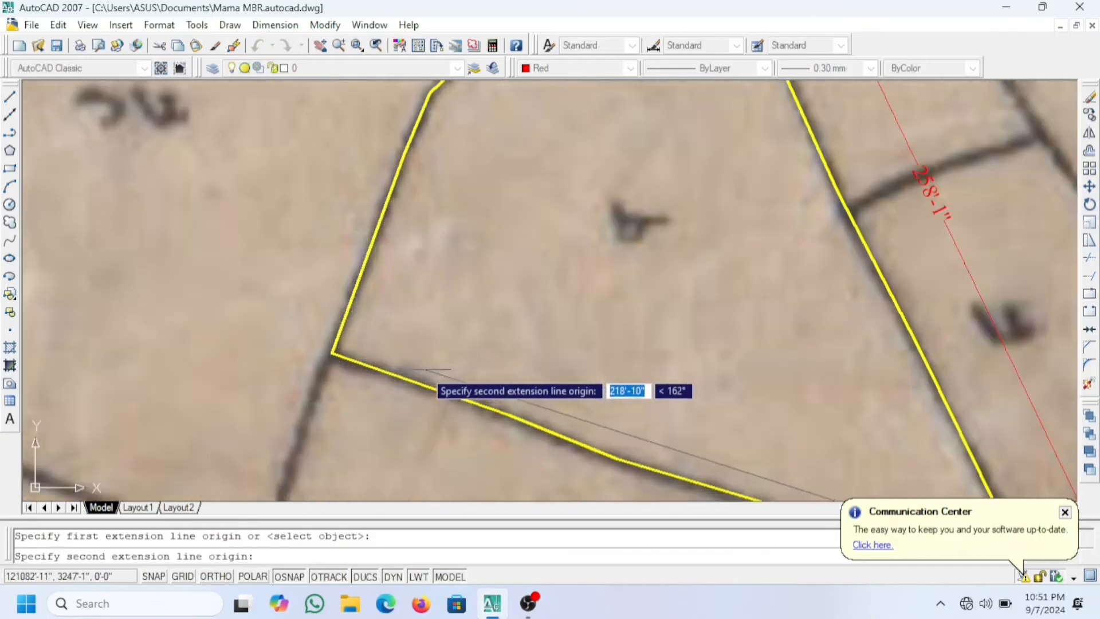
pyautogui.click(335, 357)
pyautogui.scroll(-4, 432, 264)
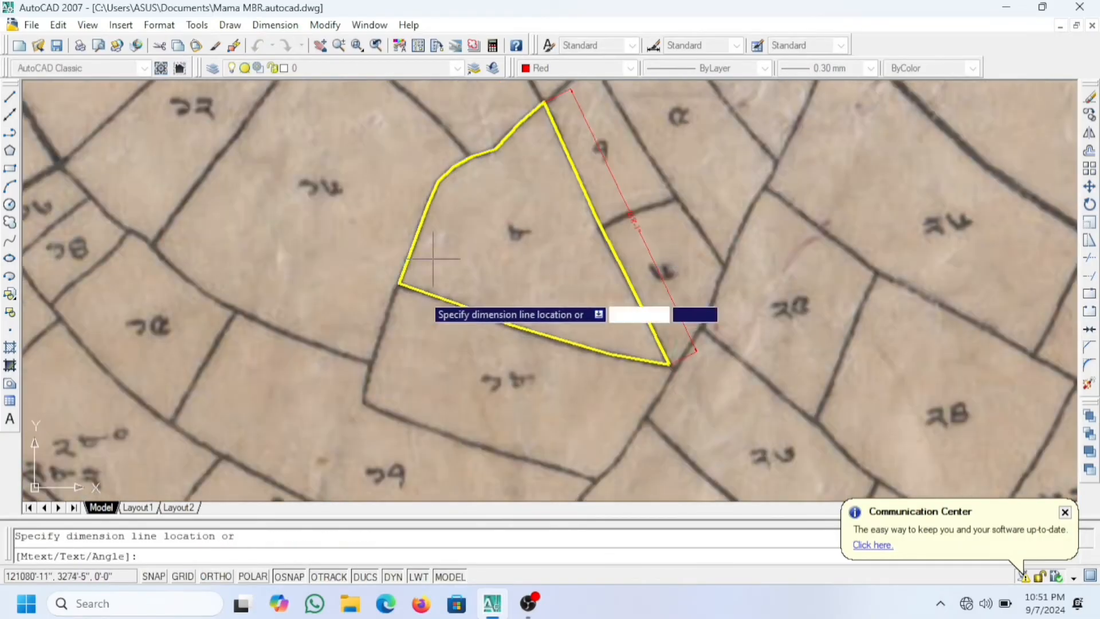
pyautogui.click(416, 322)
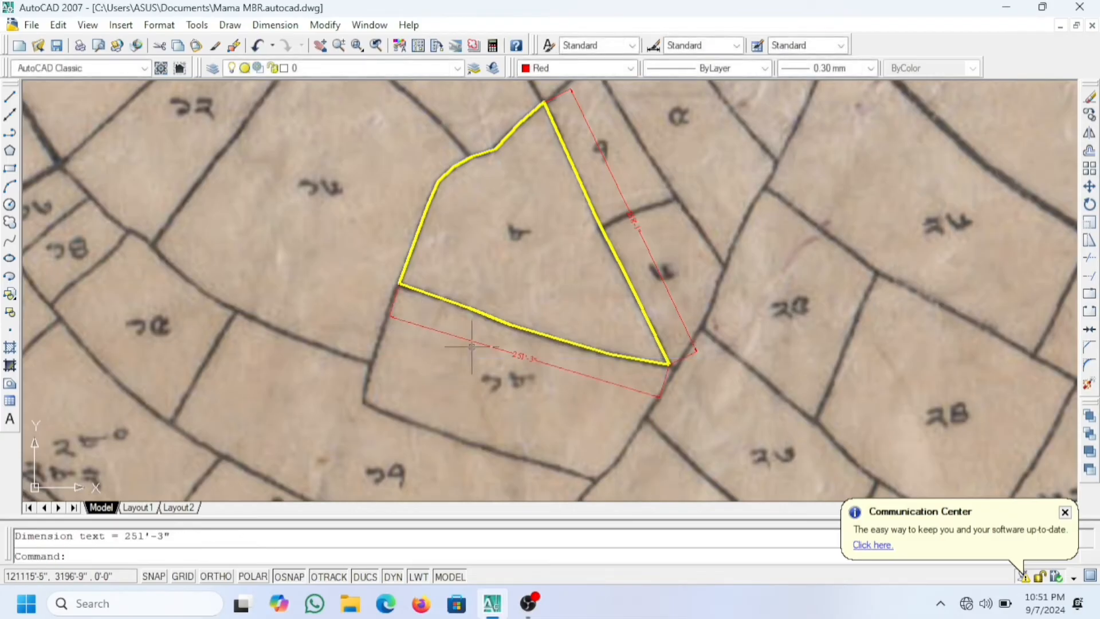
# Step: Dimension plot ৮'s western side from the southwestern corner to the first bend, with an aligned dimension outside the outline
pyautogui.press('Return')
pyautogui.scroll(4, 395, 286)
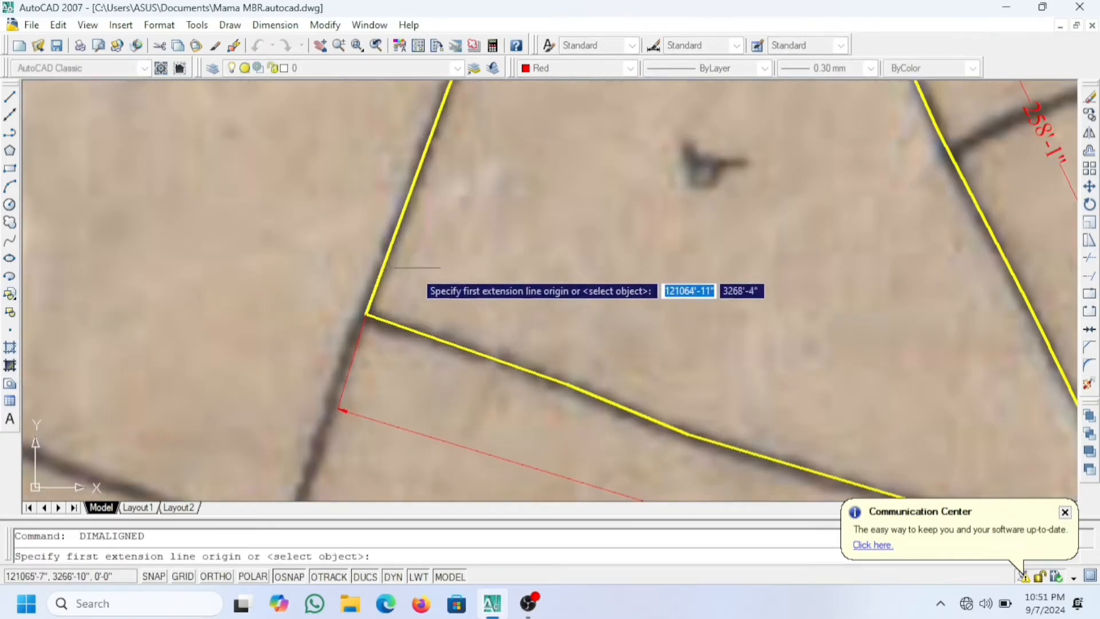
pyautogui.click(365, 314)
pyautogui.scroll(-3, 449, 269)
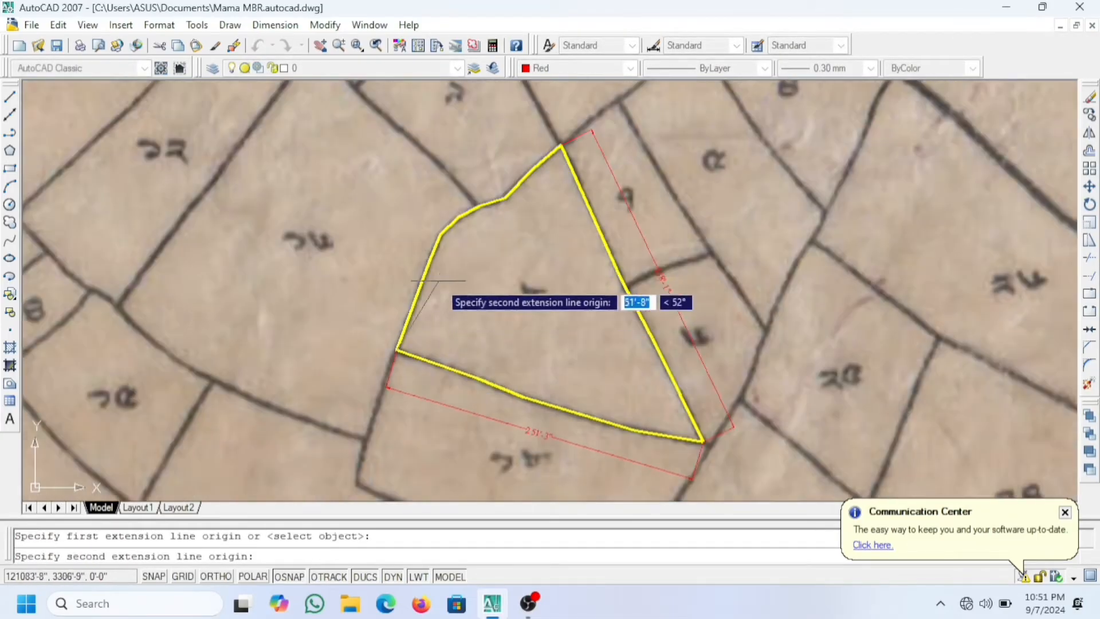
pyautogui.scroll(4, 458, 233)
pyautogui.click(425, 218)
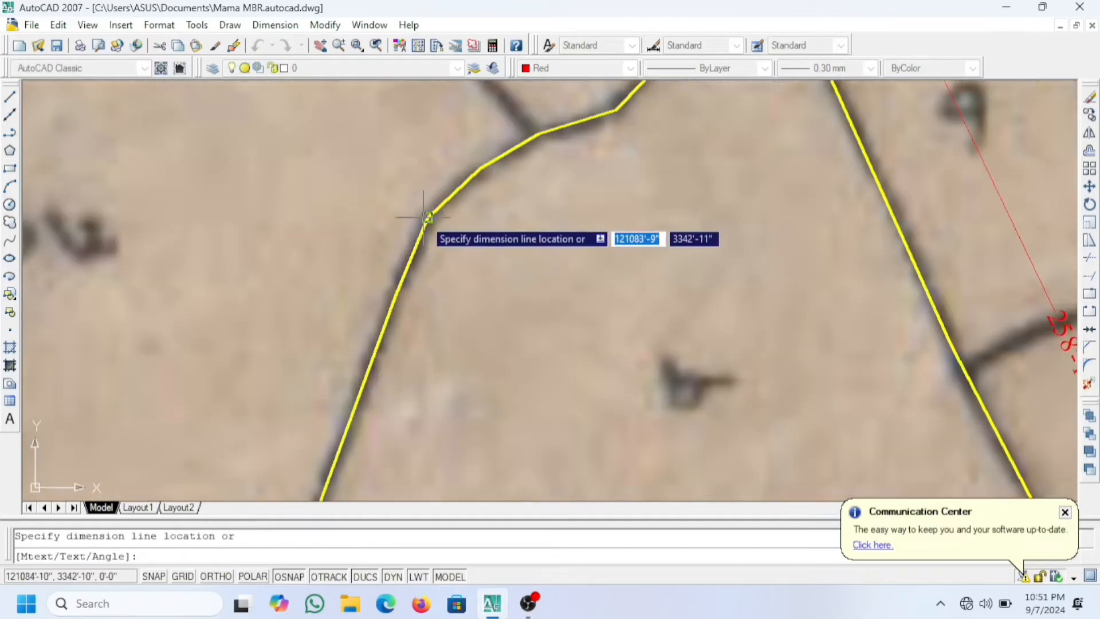
pyautogui.click(372, 211)
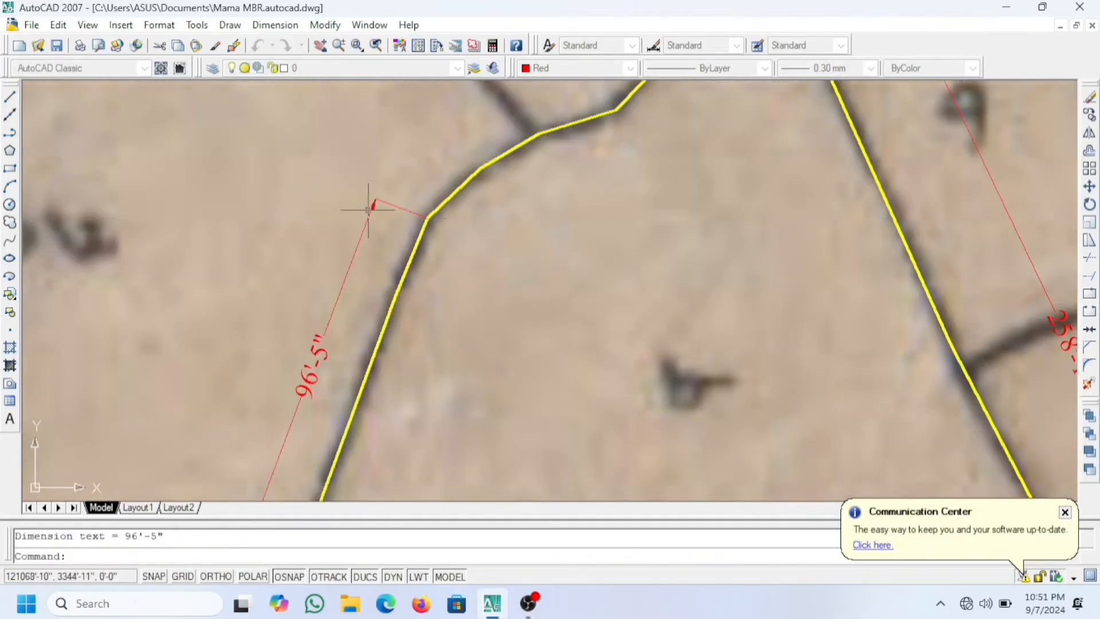
# Step: Add an aligned dimension over the curved northwestern boundary, from the end of the western side to the line junction
pyautogui.scroll(-3, 567, 260)
pyautogui.press('Return')
pyautogui.scroll(3, 519, 238)
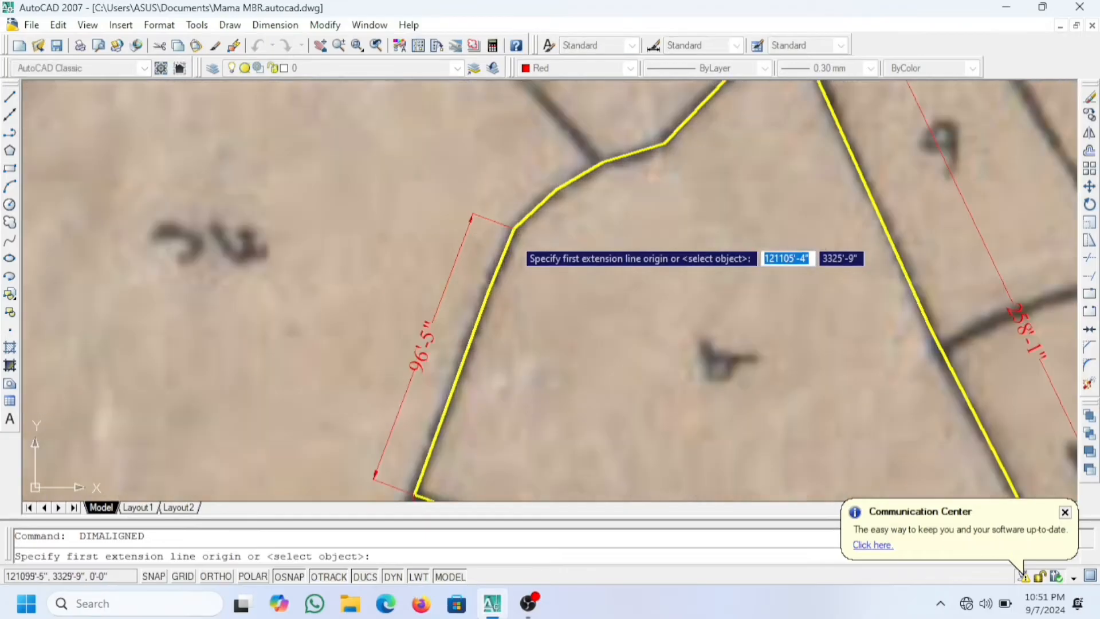
pyautogui.click(515, 233)
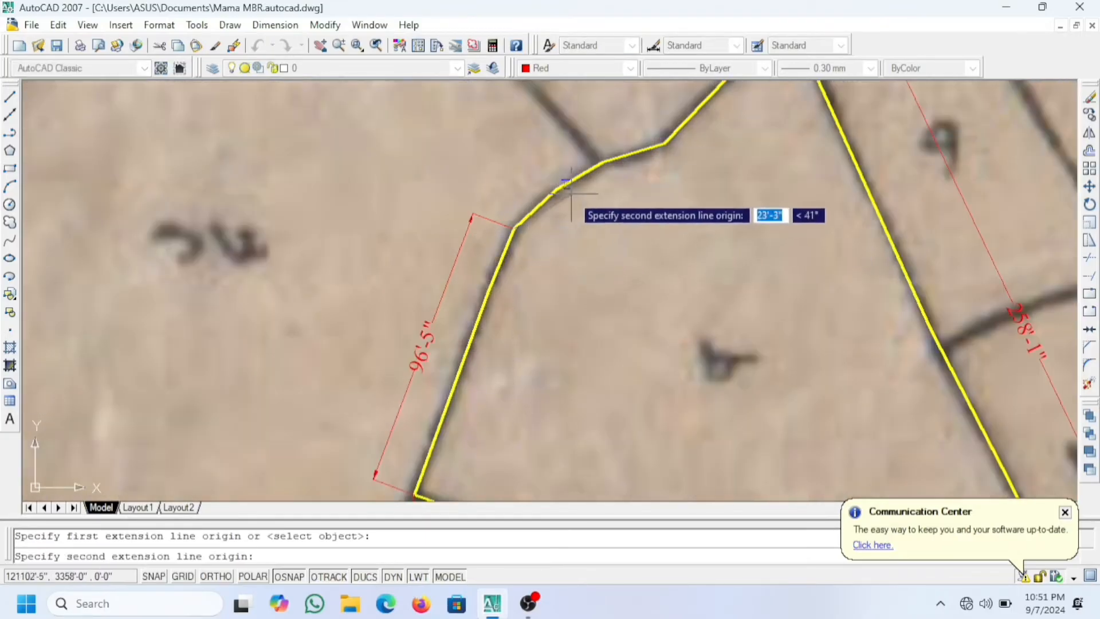
pyautogui.scroll(5, 596, 183)
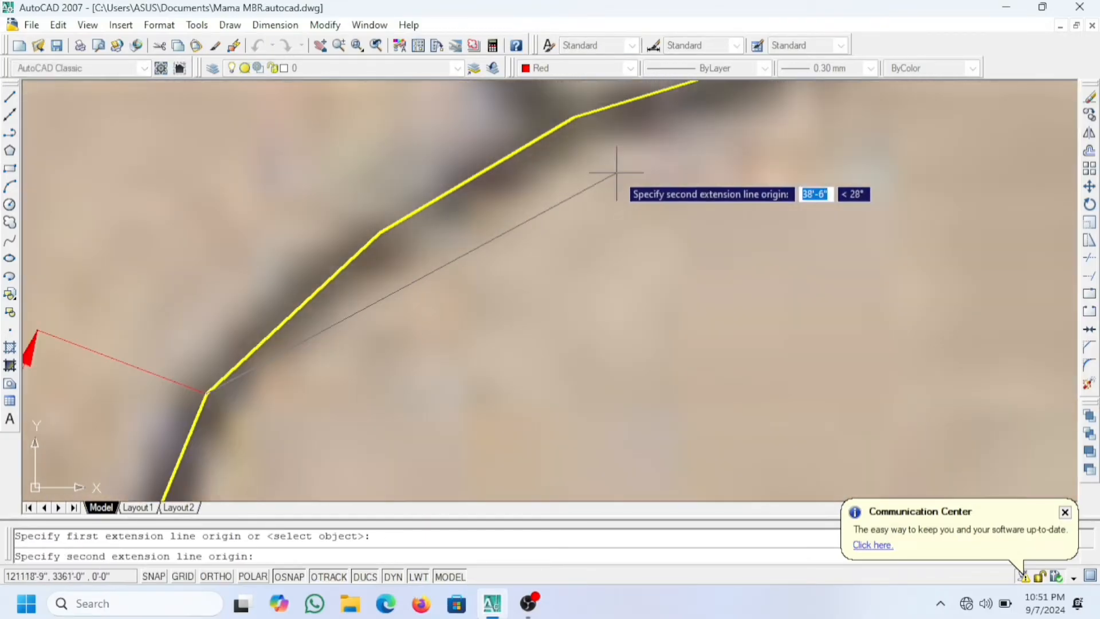
pyautogui.click(574, 117)
pyautogui.scroll(-2, 601, 207)
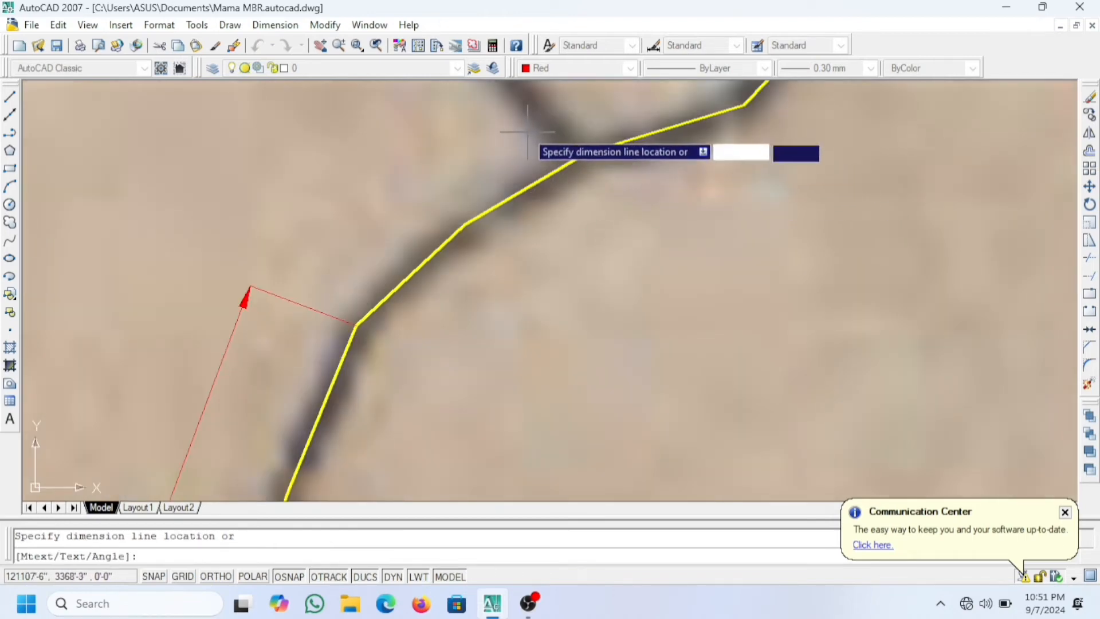
pyautogui.click(496, 122)
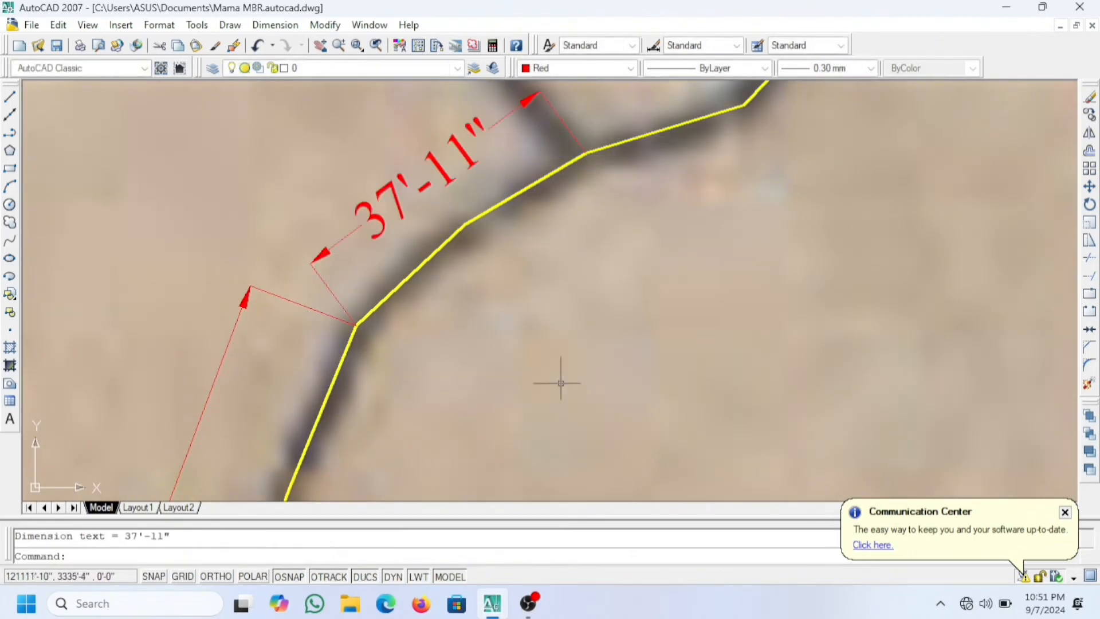
# Step: Add an aligned dimension to the short boundary segment from the line junction to the next bend, placed outside the outline
pyautogui.scroll(-2, 559, 380)
pyautogui.press('Return')
pyautogui.scroll(3, 587, 316)
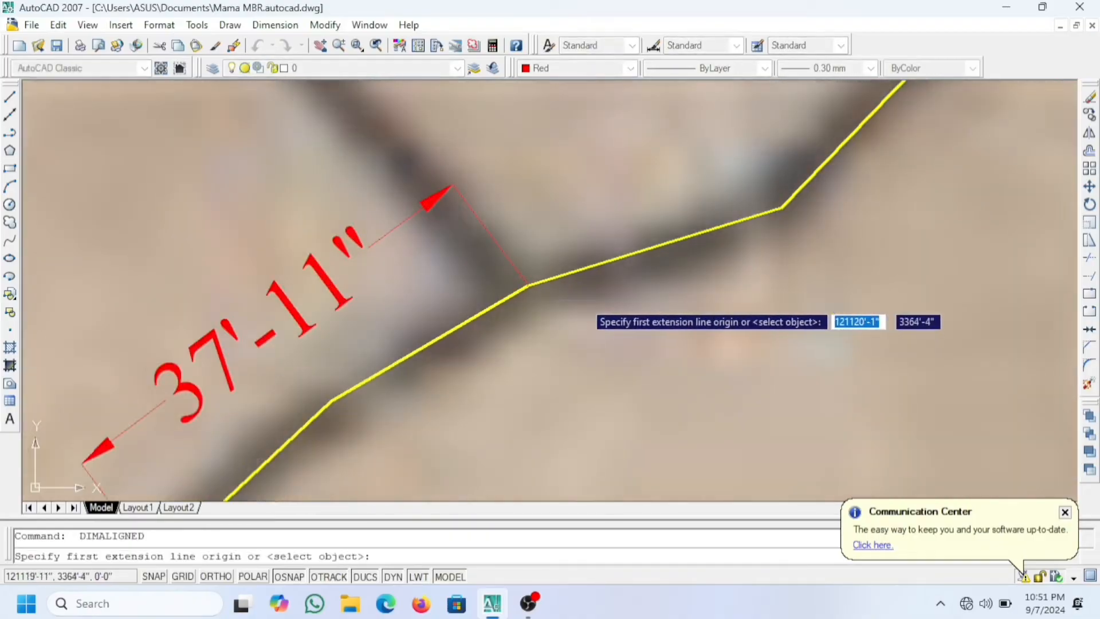
pyautogui.click(528, 284)
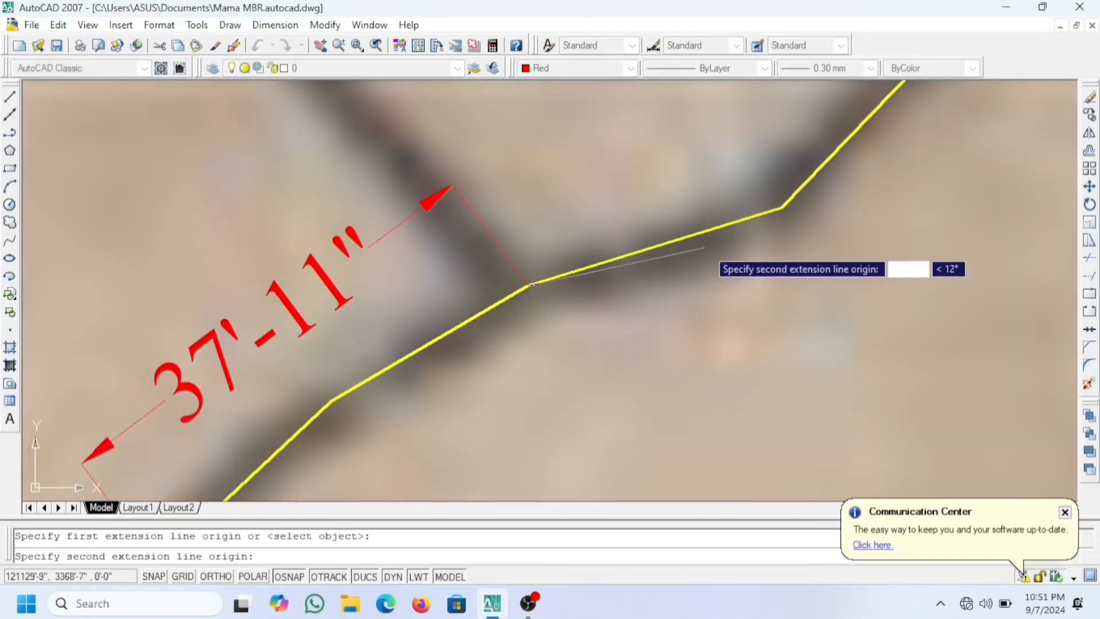
pyautogui.click(781, 208)
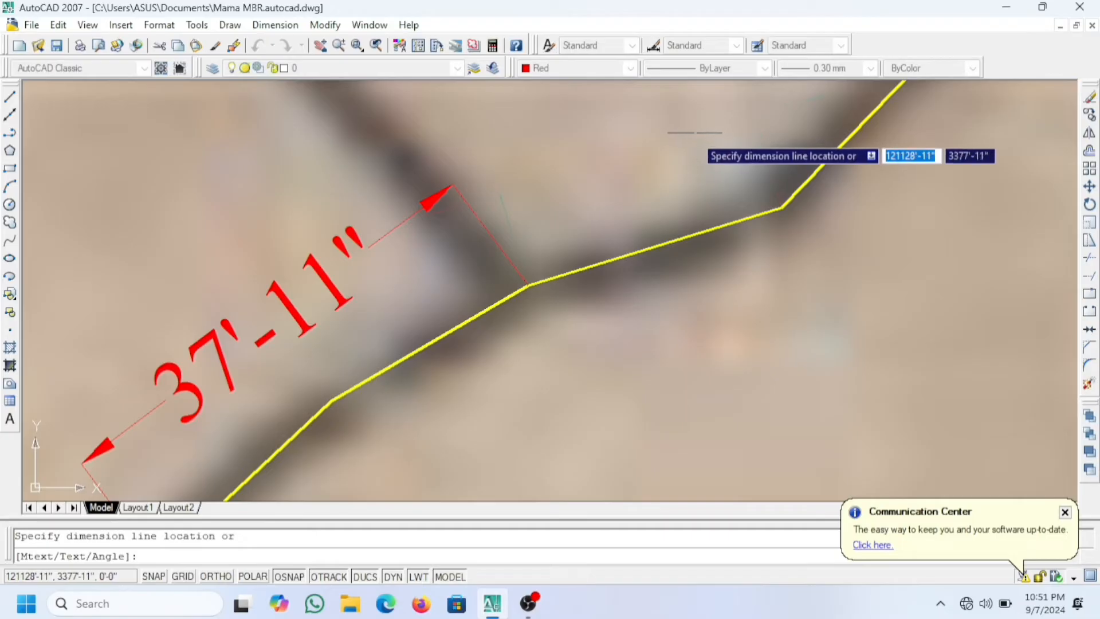
pyautogui.click(692, 142)
pyautogui.scroll(-3, 644, 326)
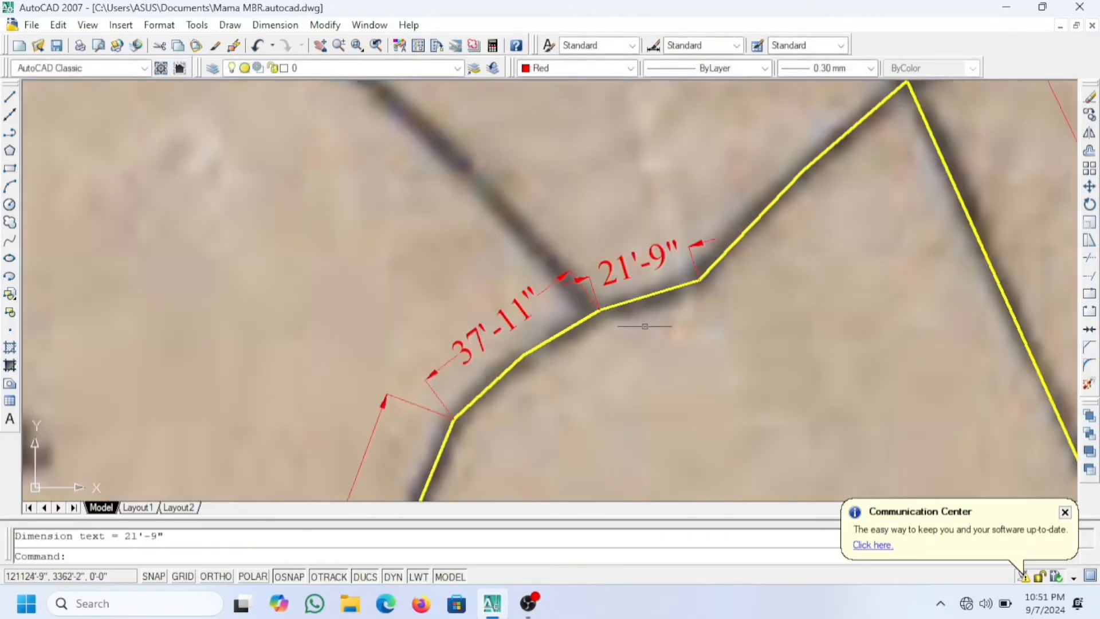
# Step: Add an aligned dimension from the last northwestern bend to plot ৮'s northern tip, placed outside the outline
pyautogui.press('Return')
pyautogui.click(699, 281)
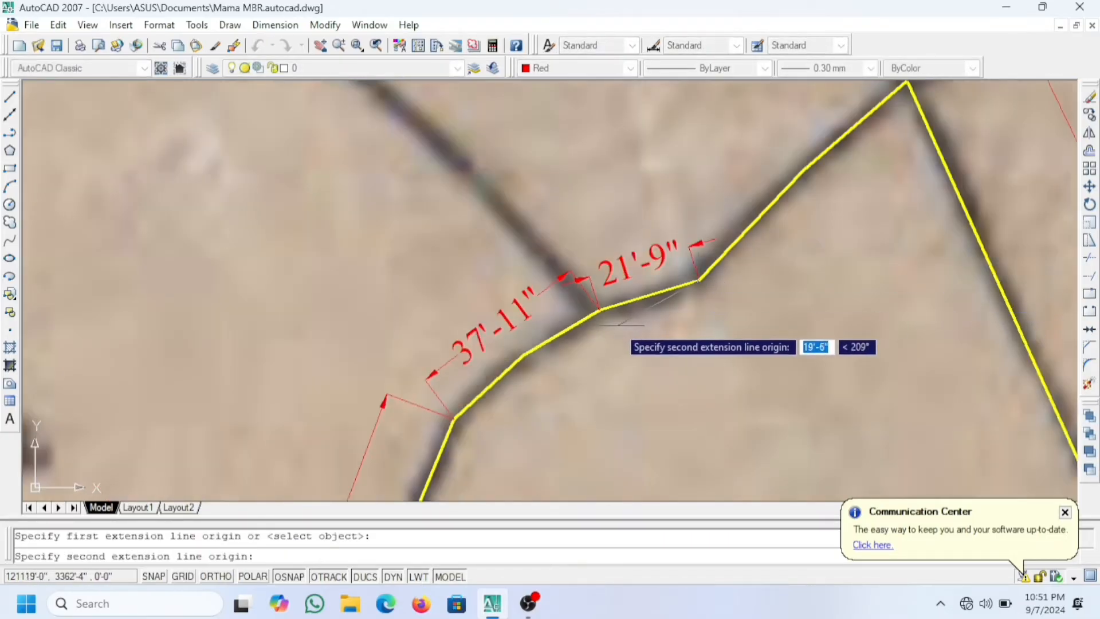
pyautogui.scroll(-3, 618, 324)
pyautogui.scroll(4, 730, 229)
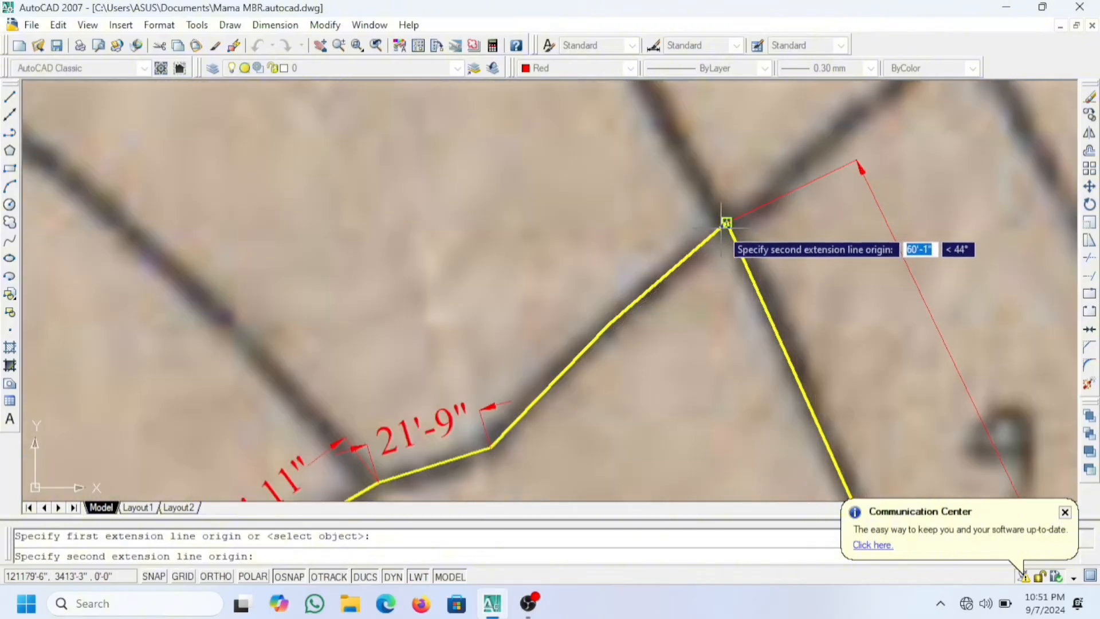
pyautogui.click(727, 223)
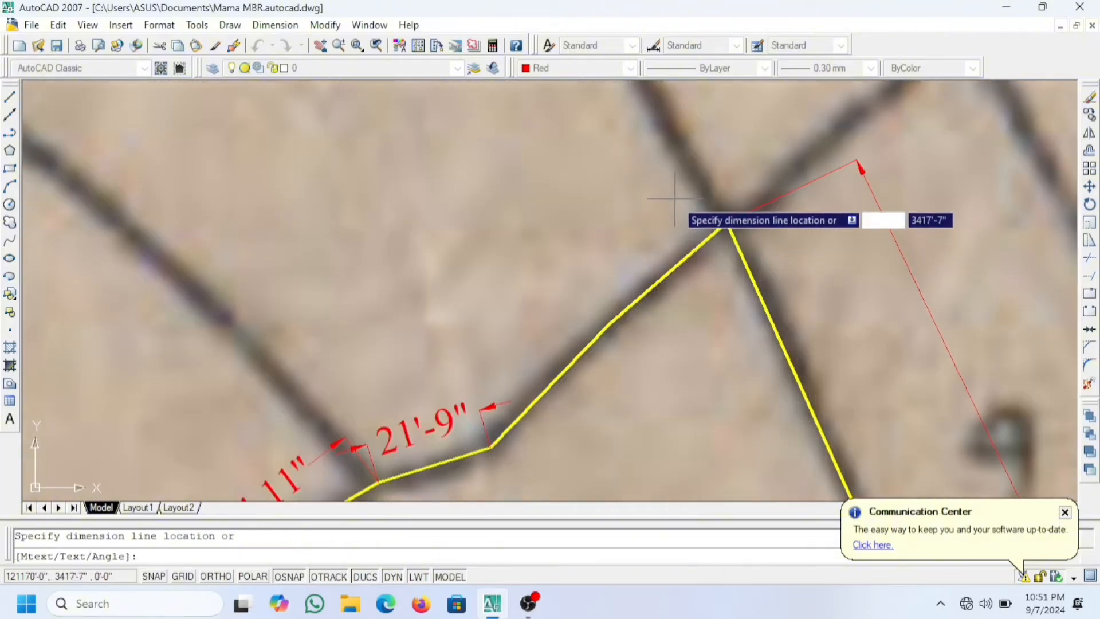
pyautogui.click(676, 201)
# Step: Add an aligned dimension diagonally across plot ৮, from the last northwestern bend to the southeastern corner, with its line directly between those points
pyautogui.scroll(-4, 537, 181)
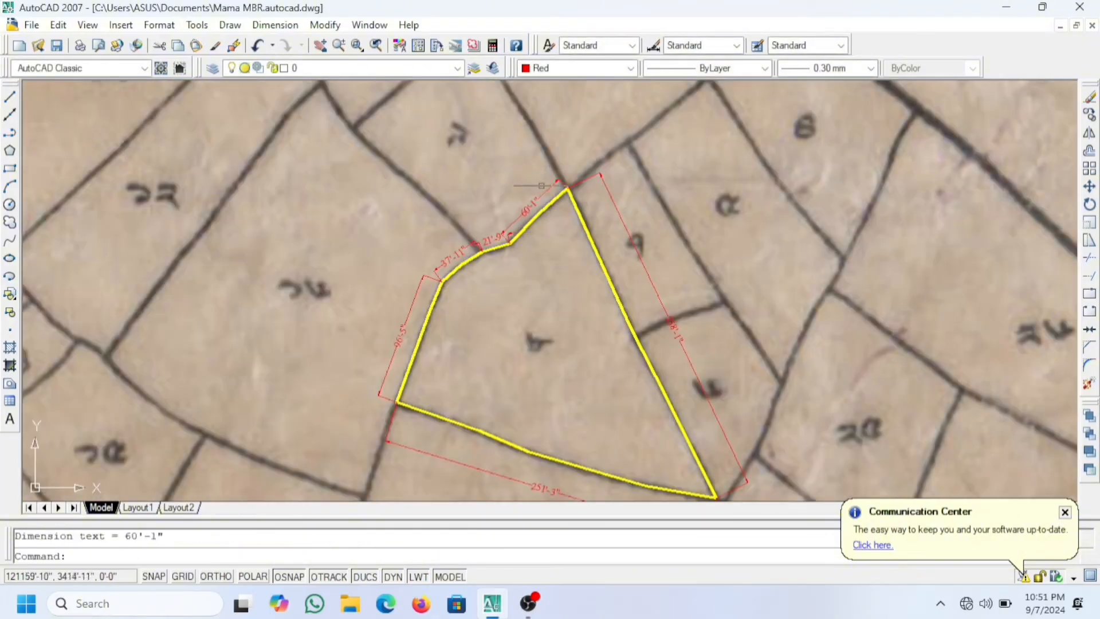
pyautogui.scroll(-1, 537, 293)
pyautogui.scroll(3, 536, 310)
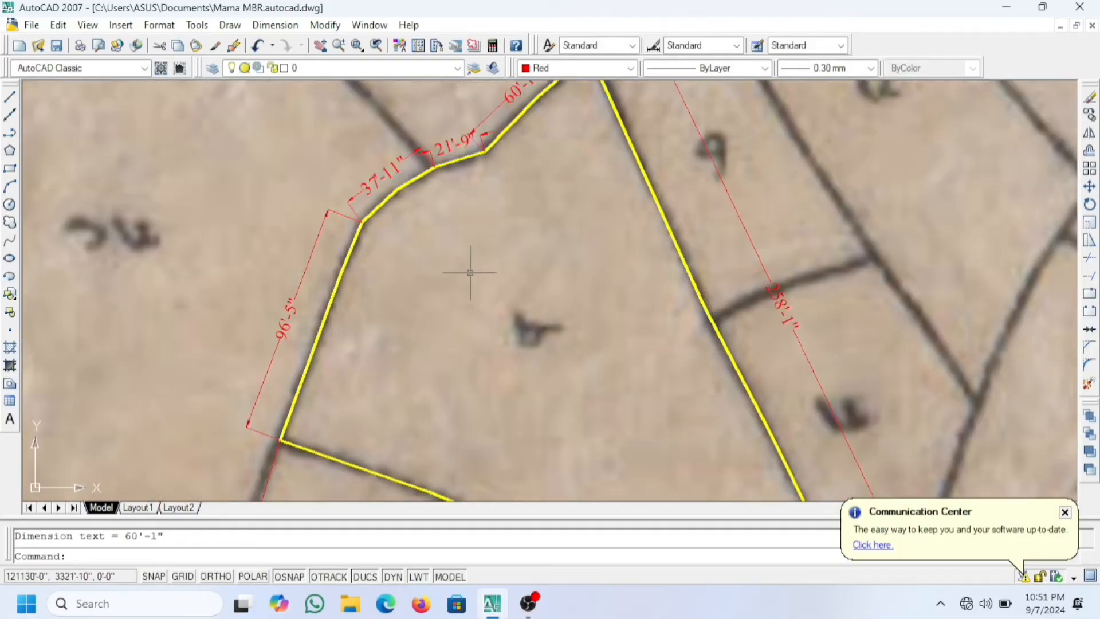
pyautogui.scroll(-2, 470, 273)
pyautogui.click(265, 26)
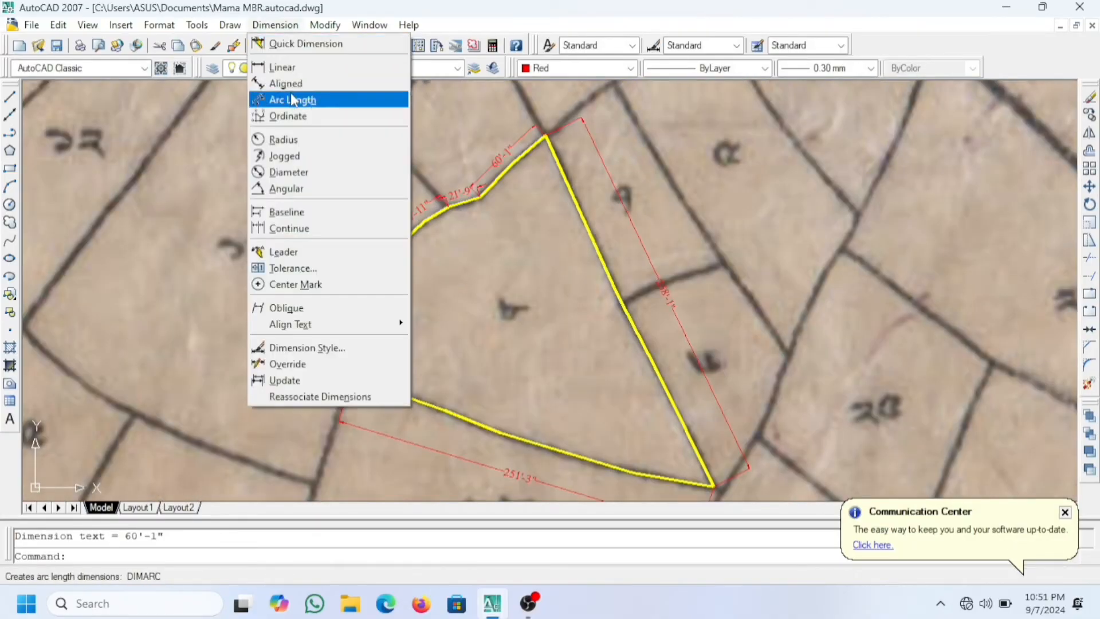
pyautogui.click(290, 85)
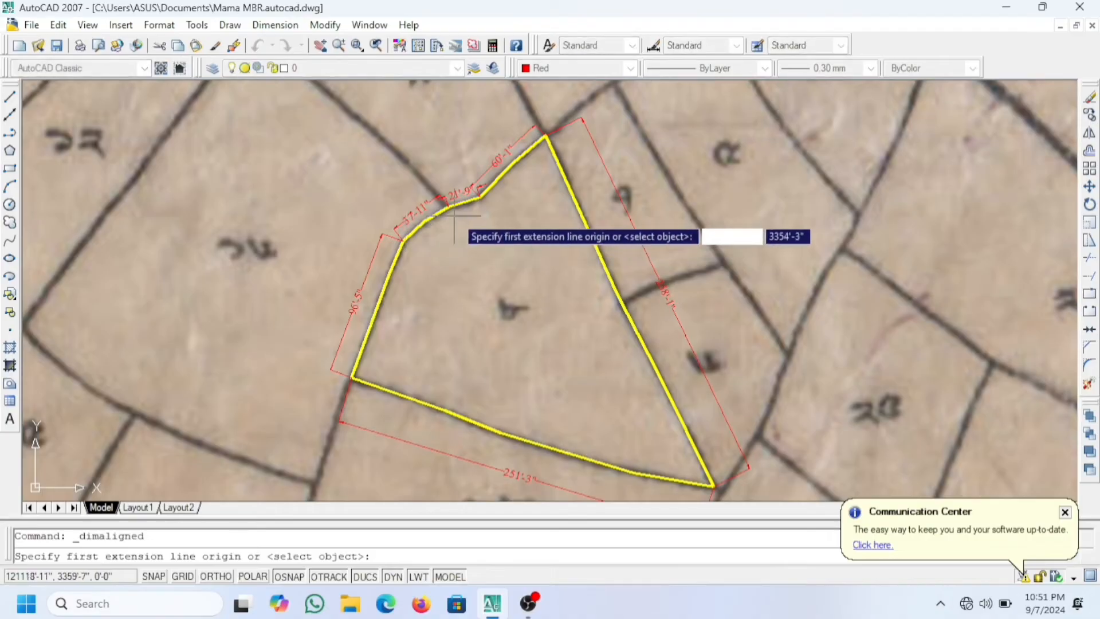
pyautogui.scroll(4, 461, 220)
pyautogui.click(538, 136)
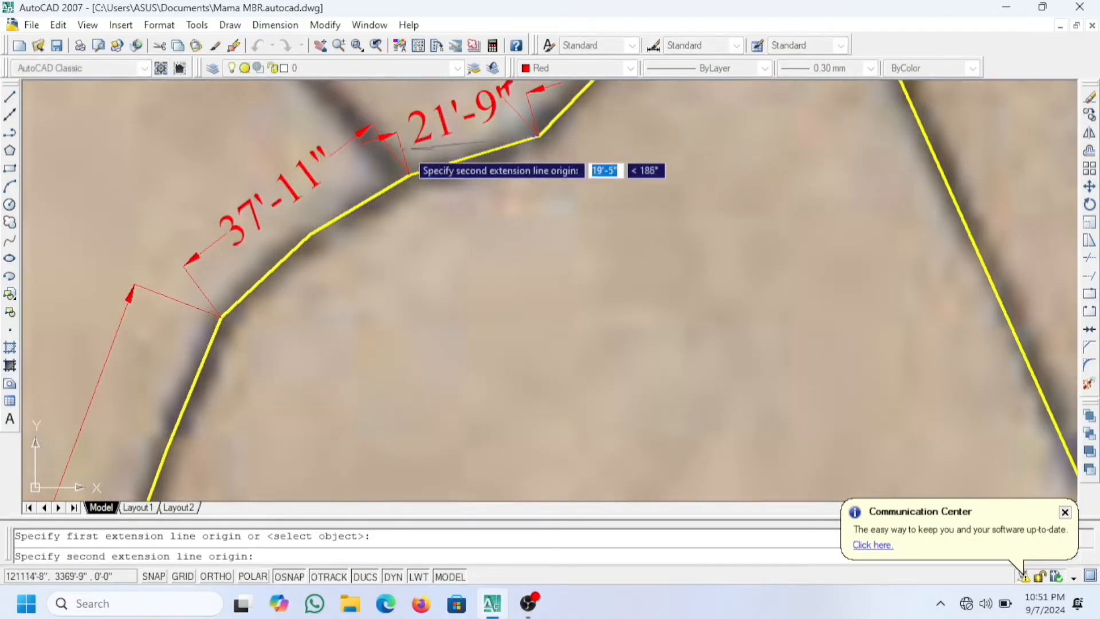
pyautogui.scroll(-4, 390, 146)
pyautogui.scroll(4, 605, 428)
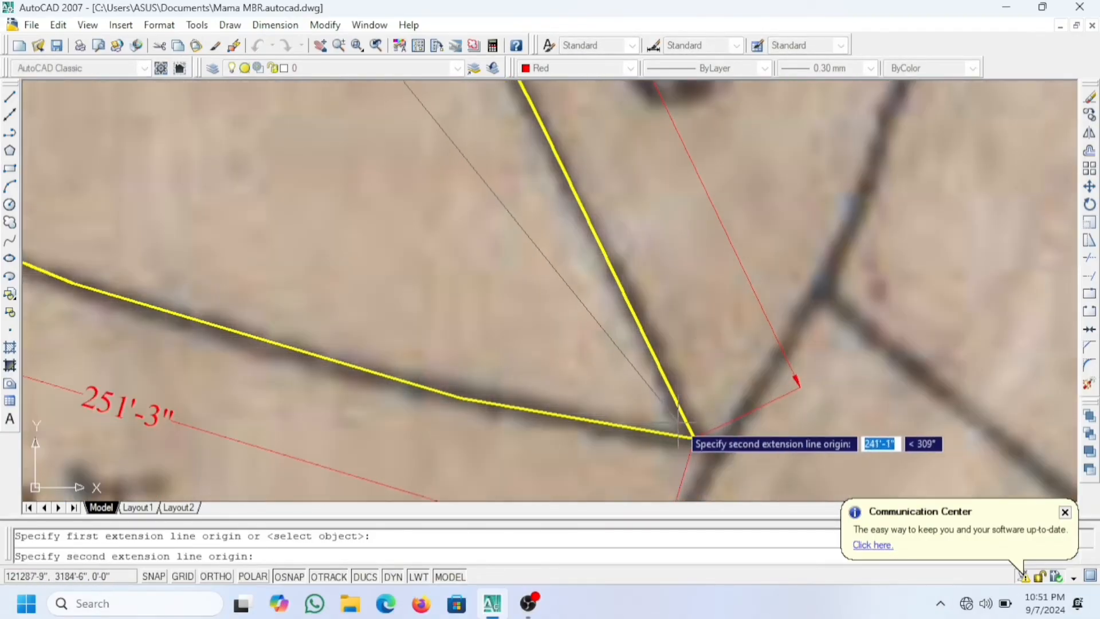
pyautogui.click(659, 430)
pyautogui.click(693, 440)
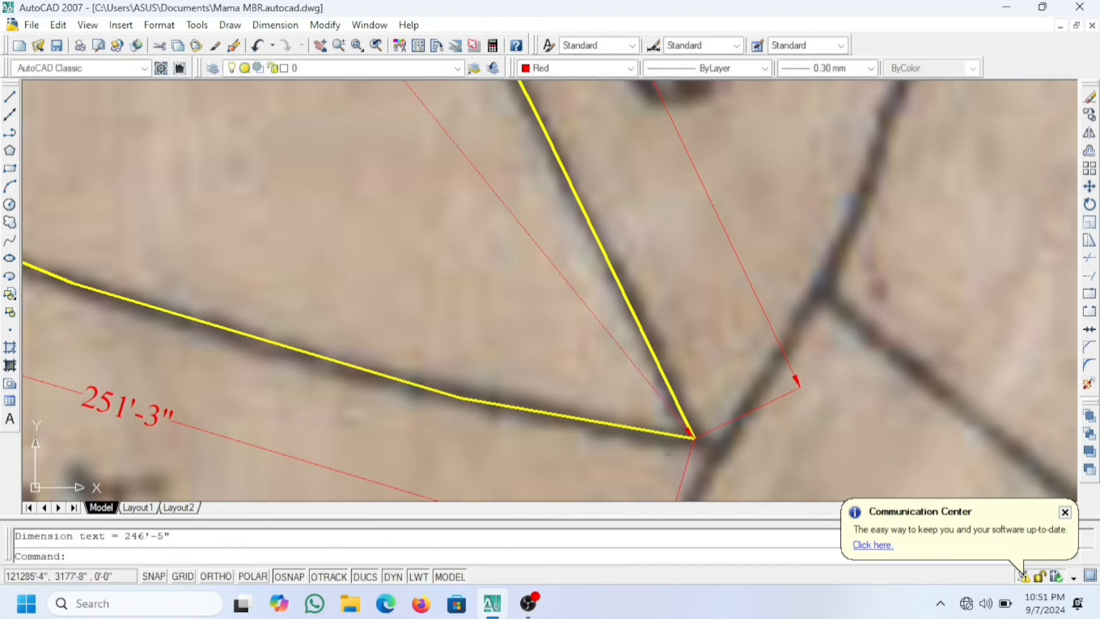
# Step: Add a second diagonal aligned dimension from plot ৮'s southeastern corner to the upper end of its western side
pyautogui.scroll(-4, 595, 447)
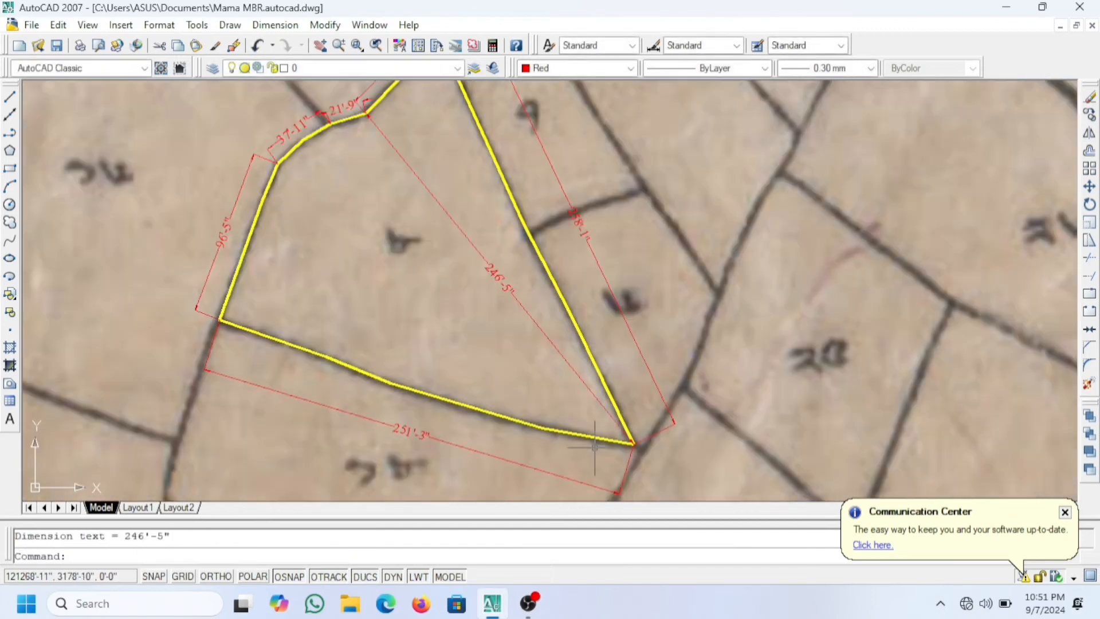
pyautogui.click(274, 25)
pyautogui.click(287, 81)
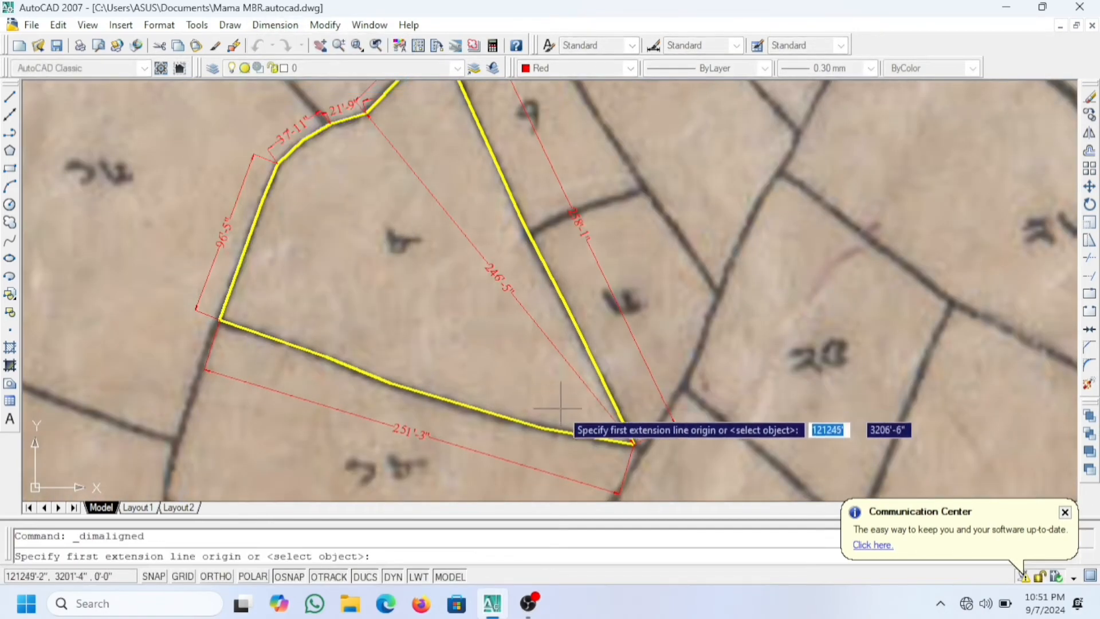
pyautogui.scroll(4, 616, 464)
pyautogui.click(633, 443)
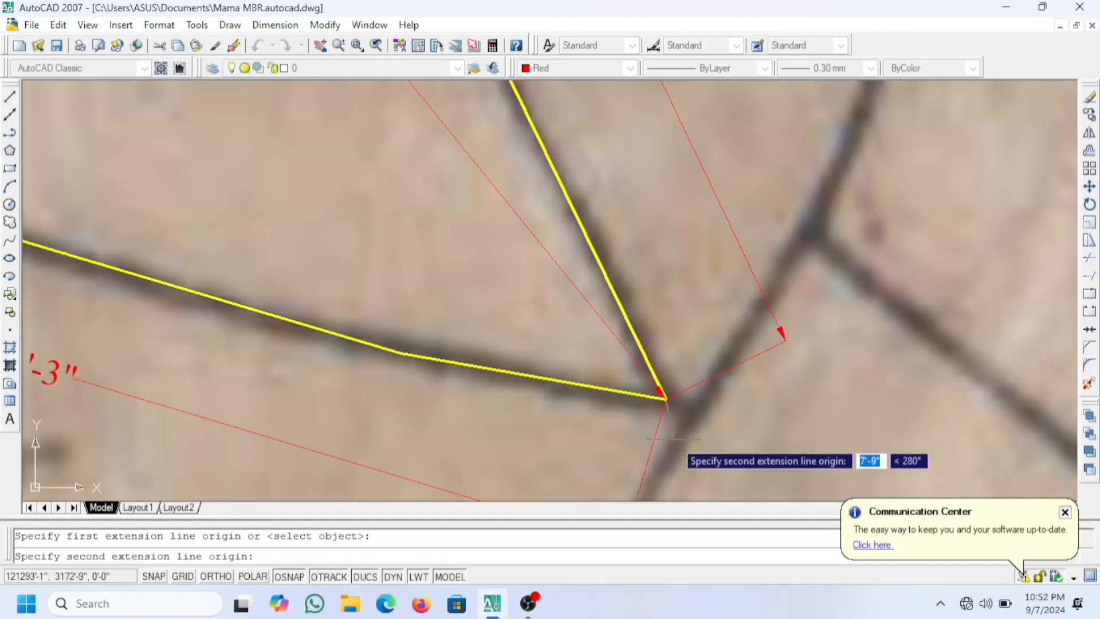
pyautogui.scroll(-4, 673, 438)
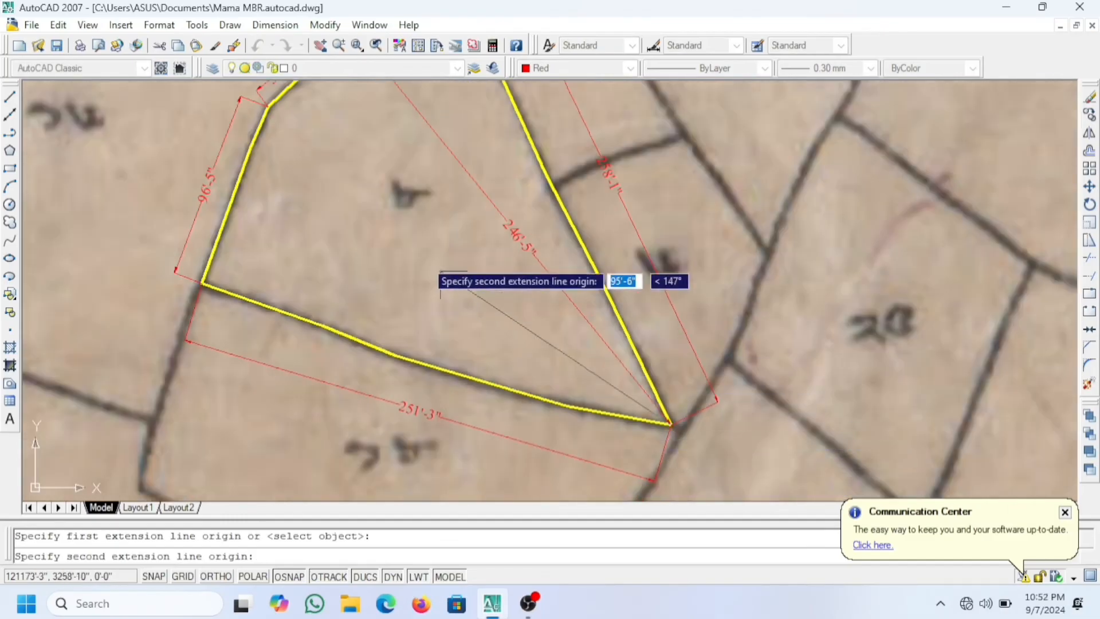
pyautogui.click(268, 106)
pyautogui.click(270, 108)
# Step: Examine the dimensions around plot ৮'s outline and along its two diagonals
pyautogui.scroll(-2, 367, 292)
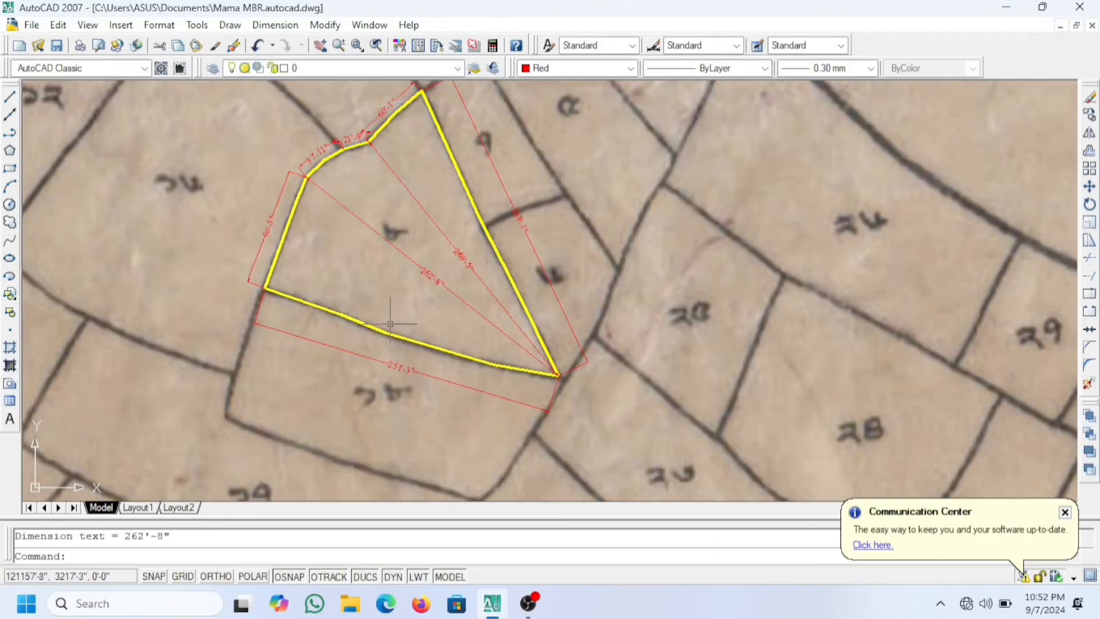
pyautogui.scroll(2, 414, 282)
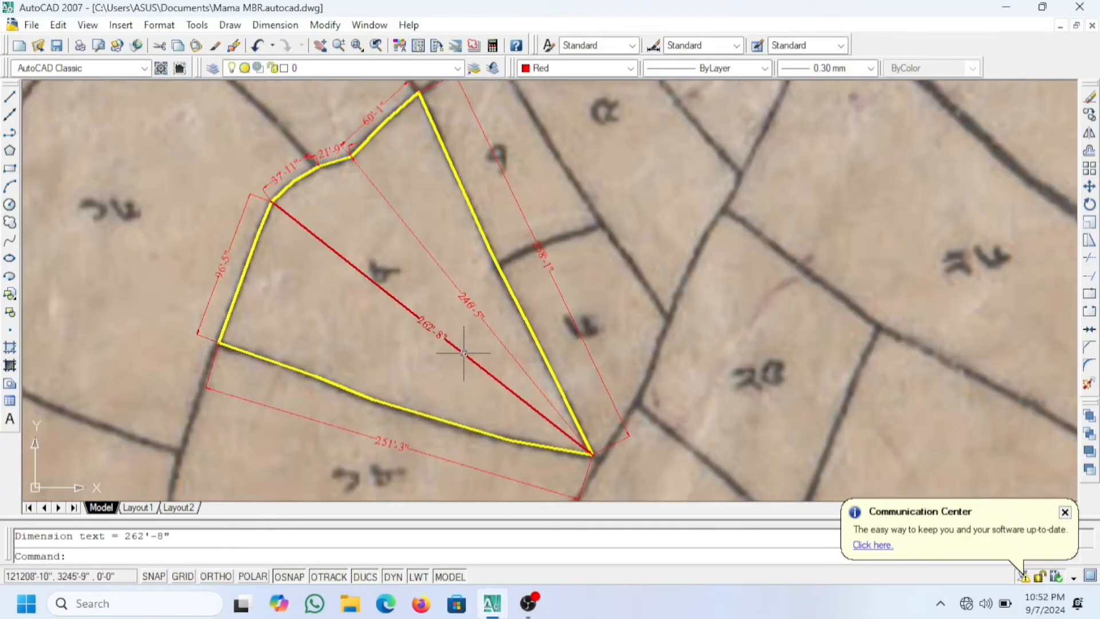
pyautogui.scroll(-3, 482, 382)
pyautogui.scroll(3, 410, 282)
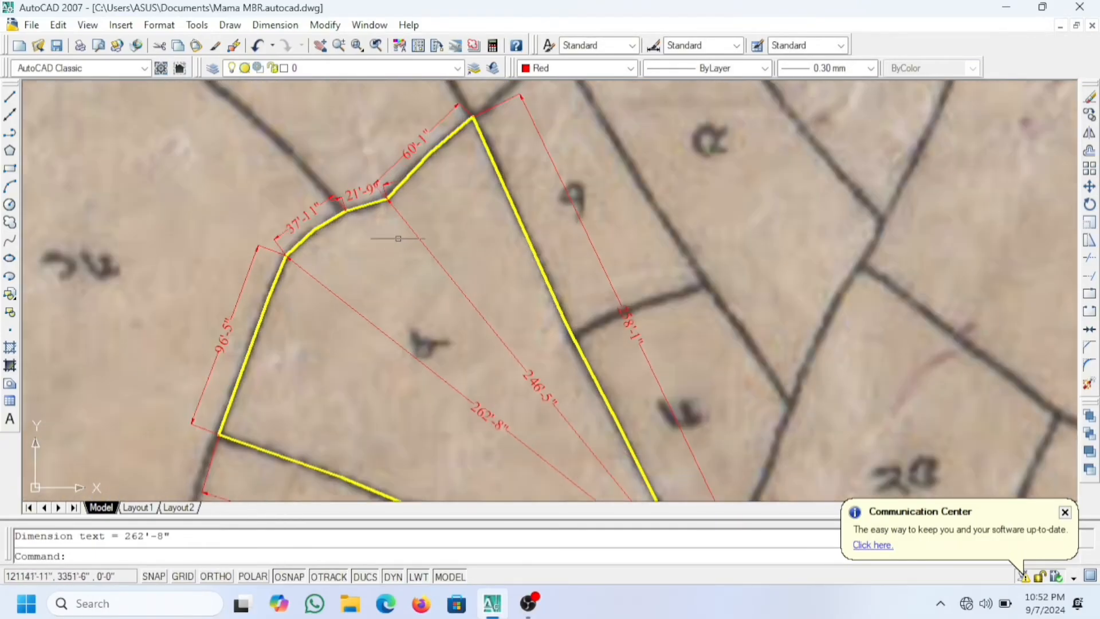
pyautogui.scroll(-2, 395, 241)
pyautogui.scroll(-1, 398, 302)
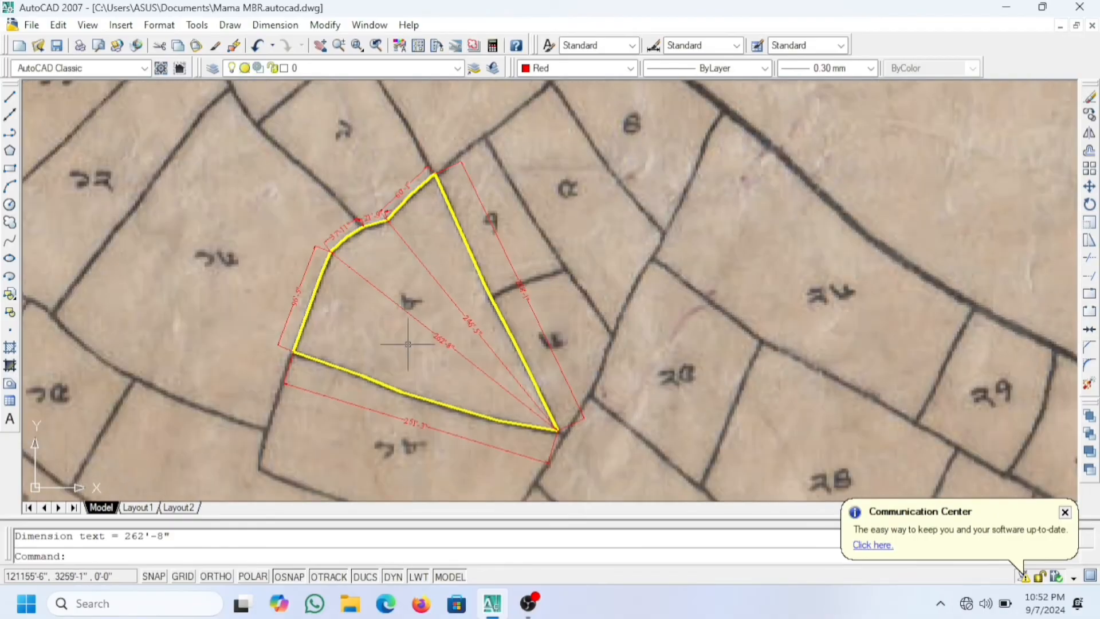
pyautogui.scroll(3, 408, 345)
pyautogui.scroll(-2, 581, 295)
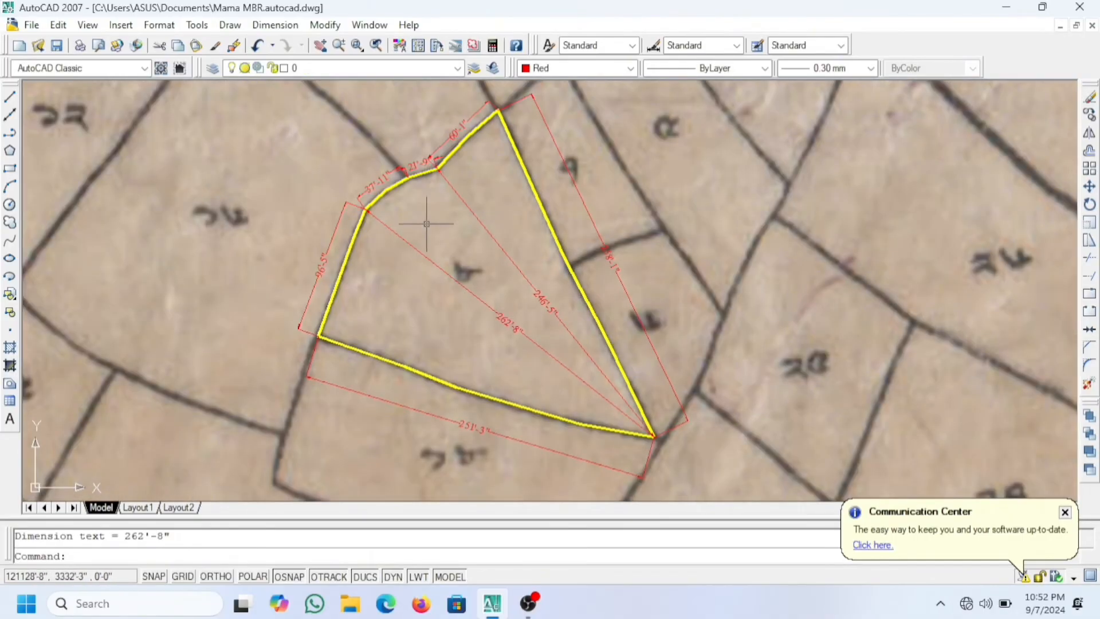
# Step: Calculate the area of plot ৮'s yellow outline polyline in square feet divided by 435.6, starting from its area property
pyautogui.click(538, 199)
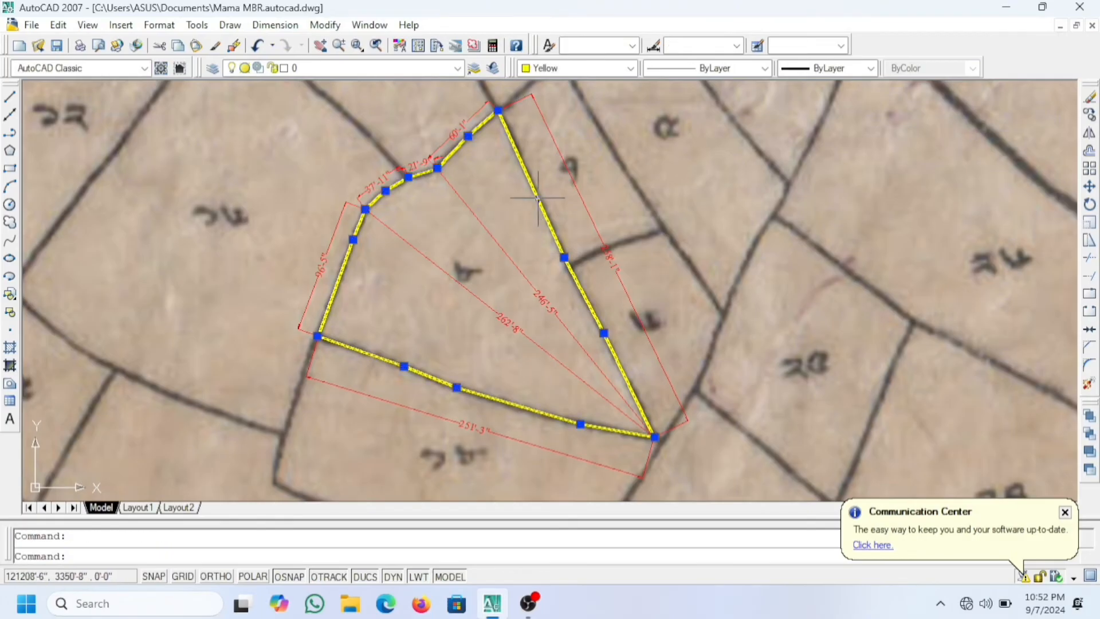
pyautogui.rightClick(686, 194)
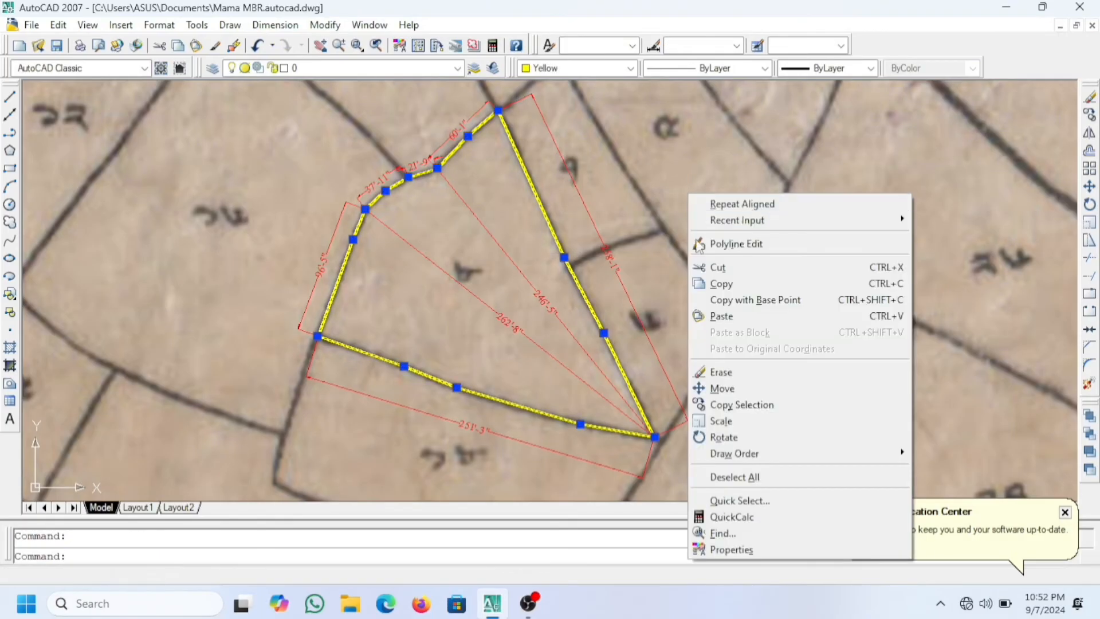
pyautogui.click(732, 550)
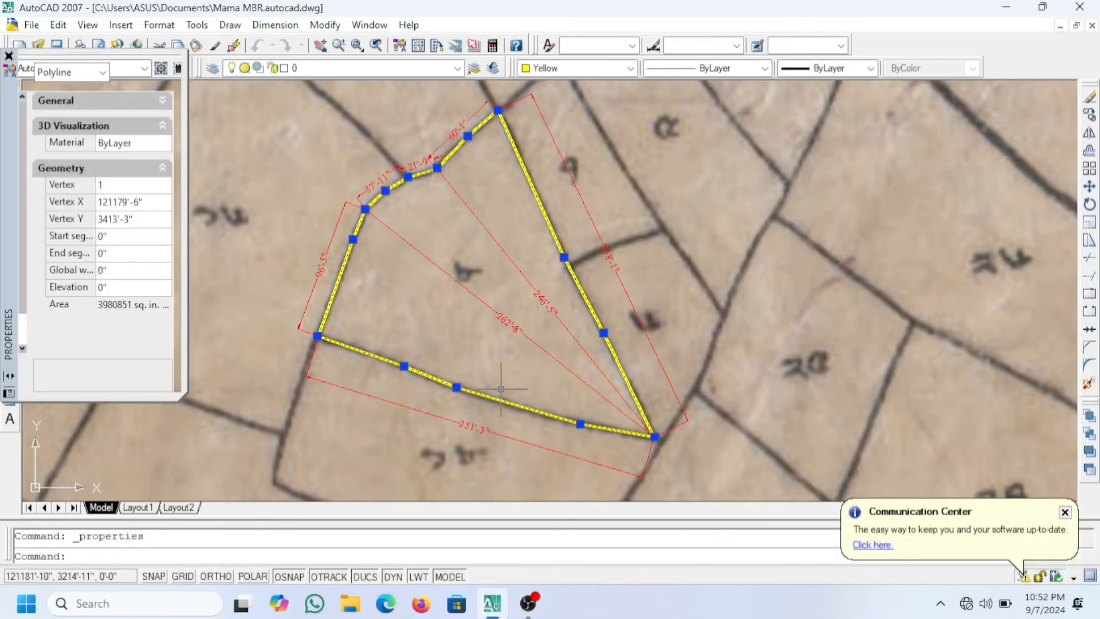
pyautogui.click(163, 310)
pyautogui.click(163, 305)
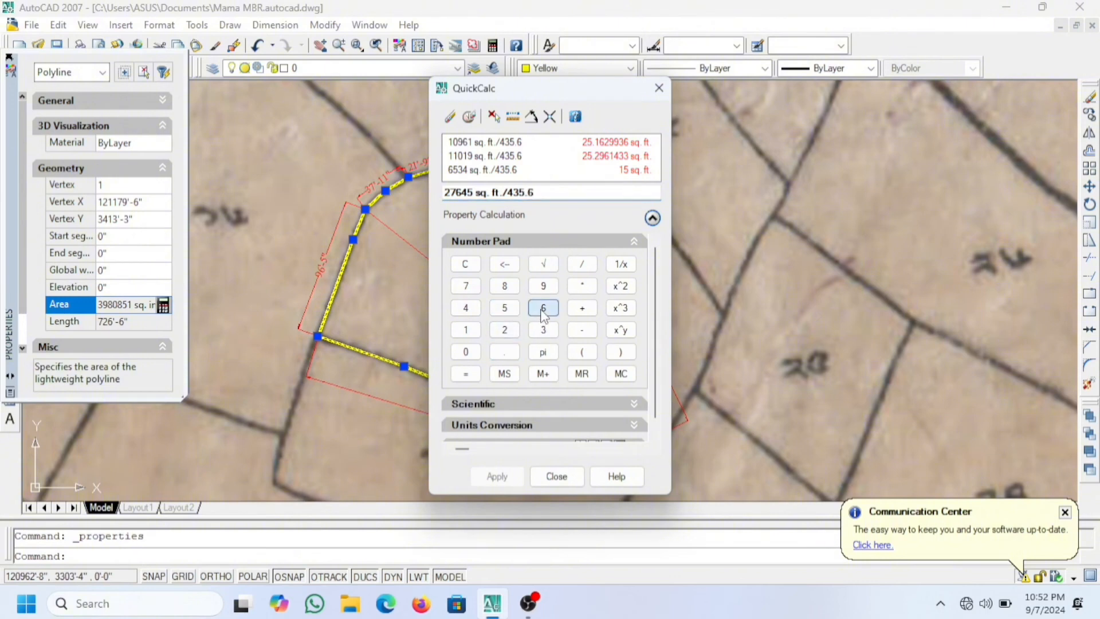
pyautogui.click(465, 375)
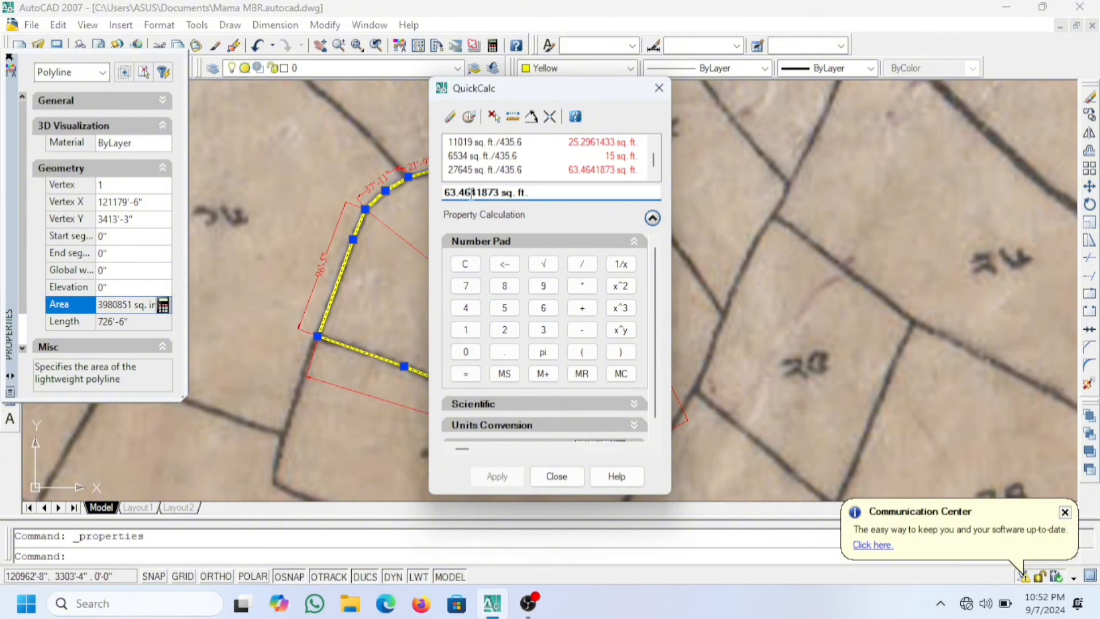
# Step: Copy only 63.46 from the calculation result and close the calculator and the polyline's properties
pyautogui.rightClick(545, 193)
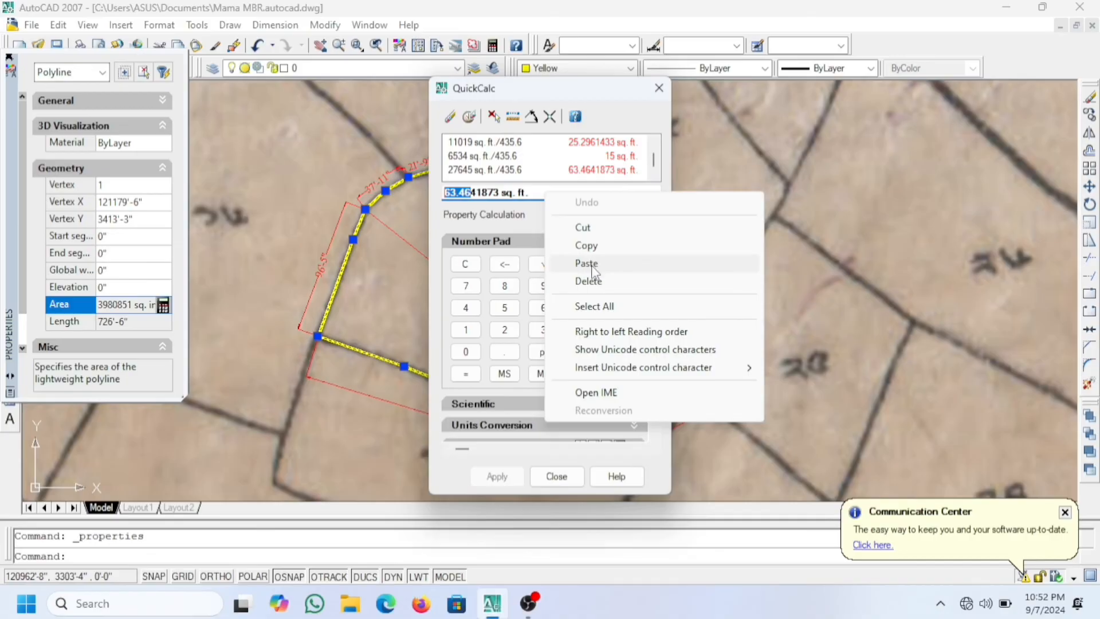
pyautogui.click(586, 246)
pyautogui.click(658, 89)
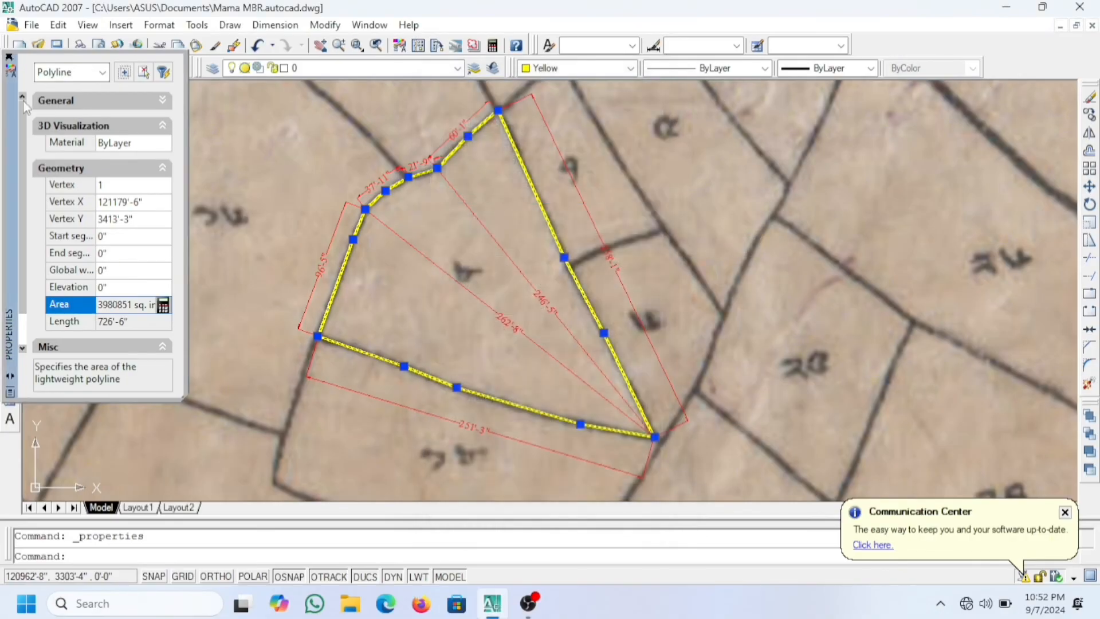
pyautogui.click(10, 56)
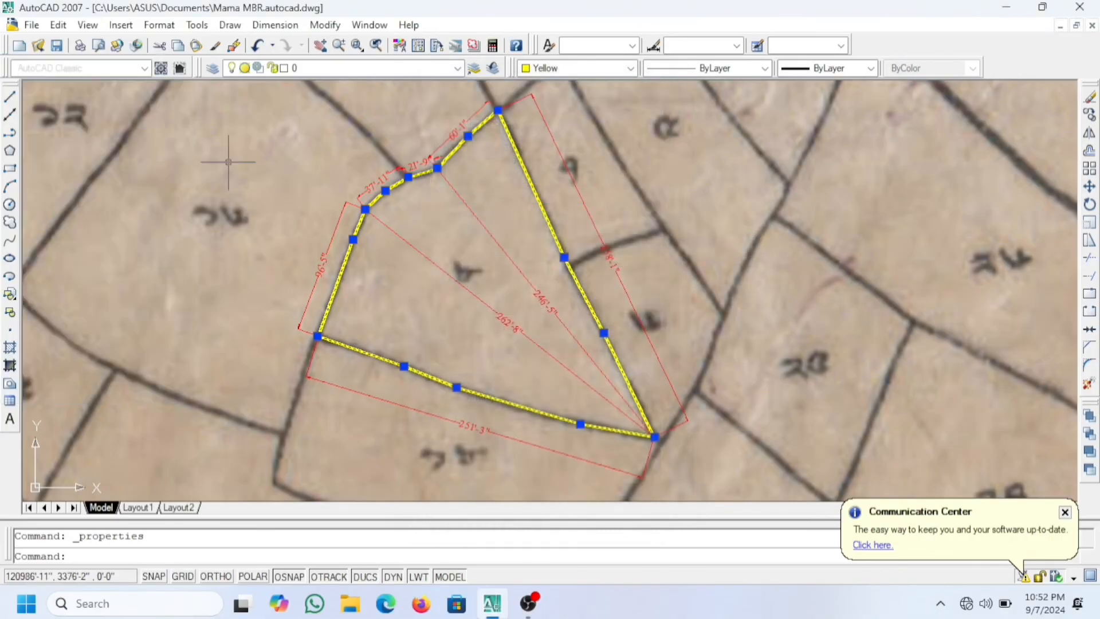
# Step: Paste the copied 63.46 as a text label inside plot ৮, southwest of the plot number, and clear the selection
pyautogui.rightClick(397, 294)
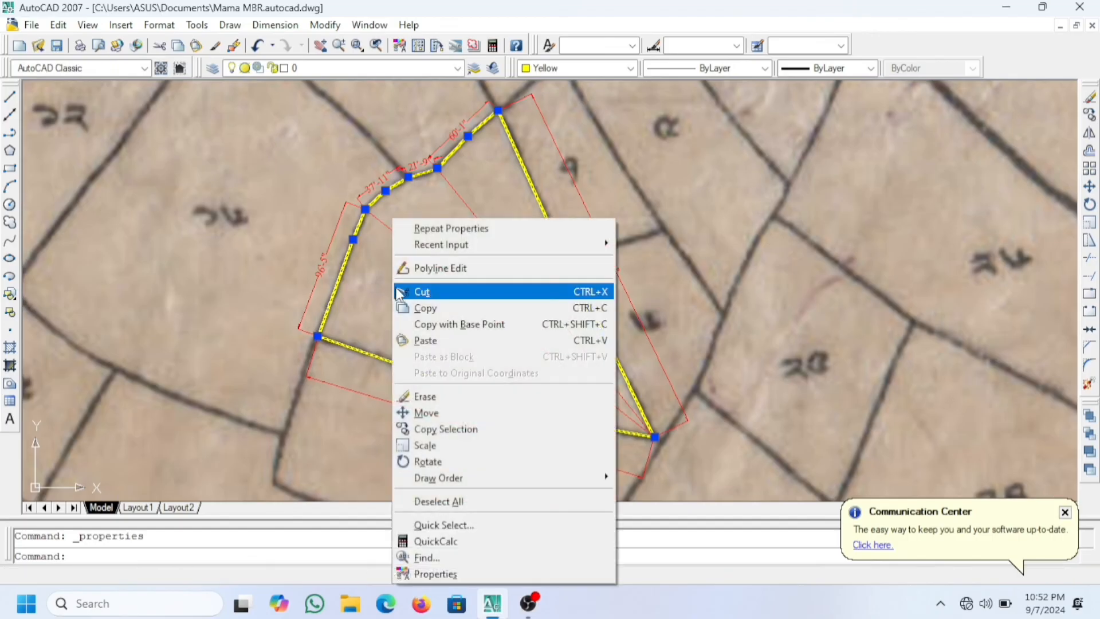
pyautogui.click(421, 339)
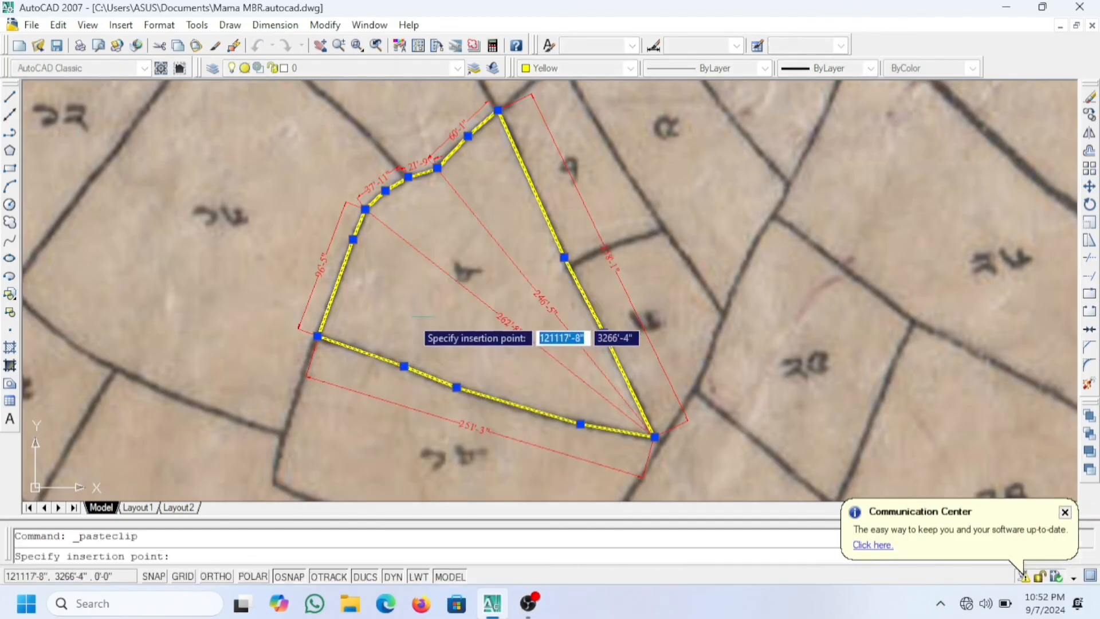
pyautogui.click(422, 317)
pyautogui.press('Escape')
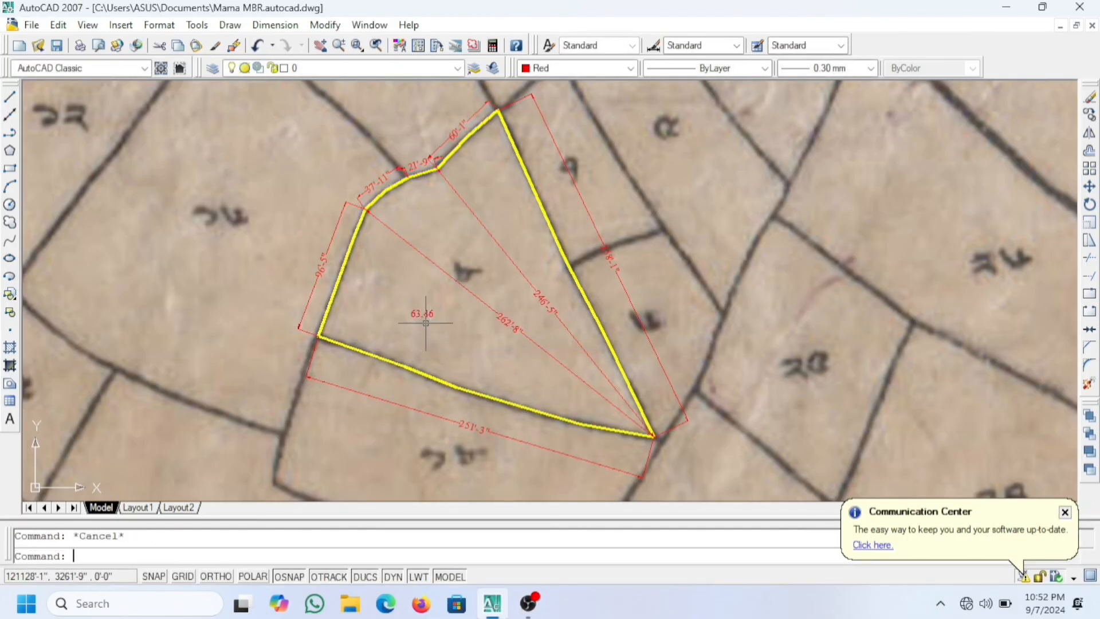
pyautogui.scroll(12, 422, 295)
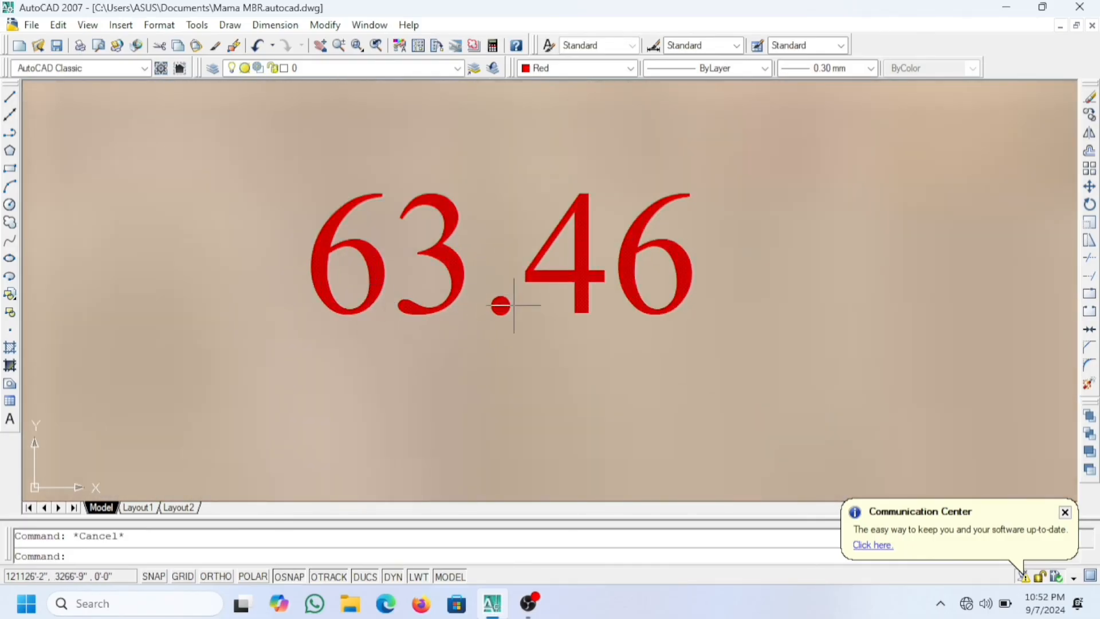
pyautogui.scroll(-10, 516, 312)
pyautogui.scroll(6, 584, 139)
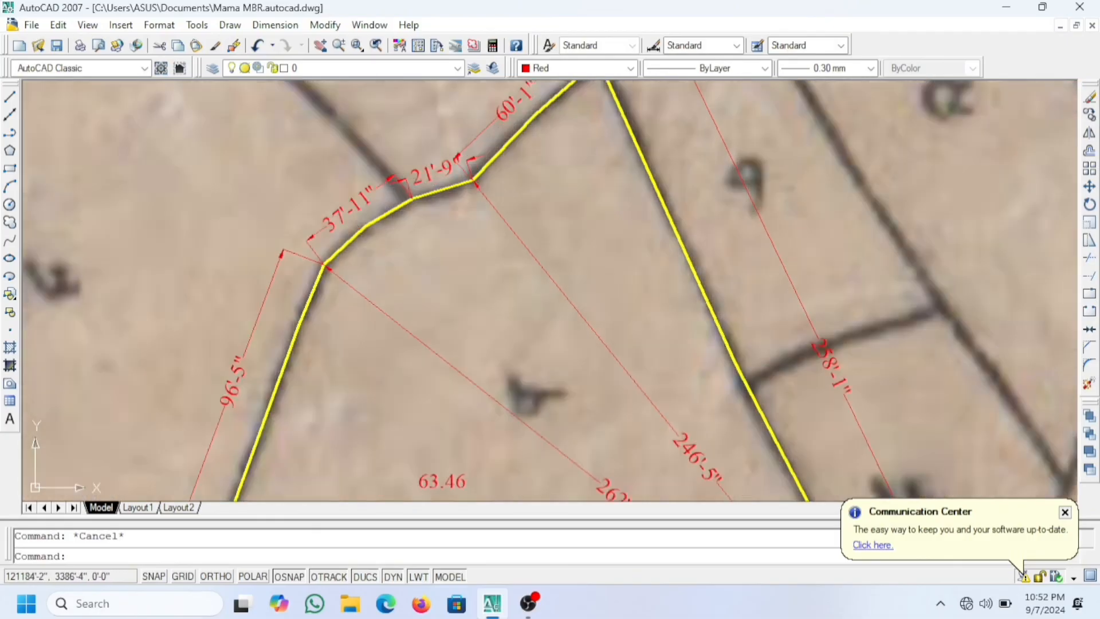
pyautogui.scroll(-6, 375, 228)
pyautogui.scroll(8, 505, 431)
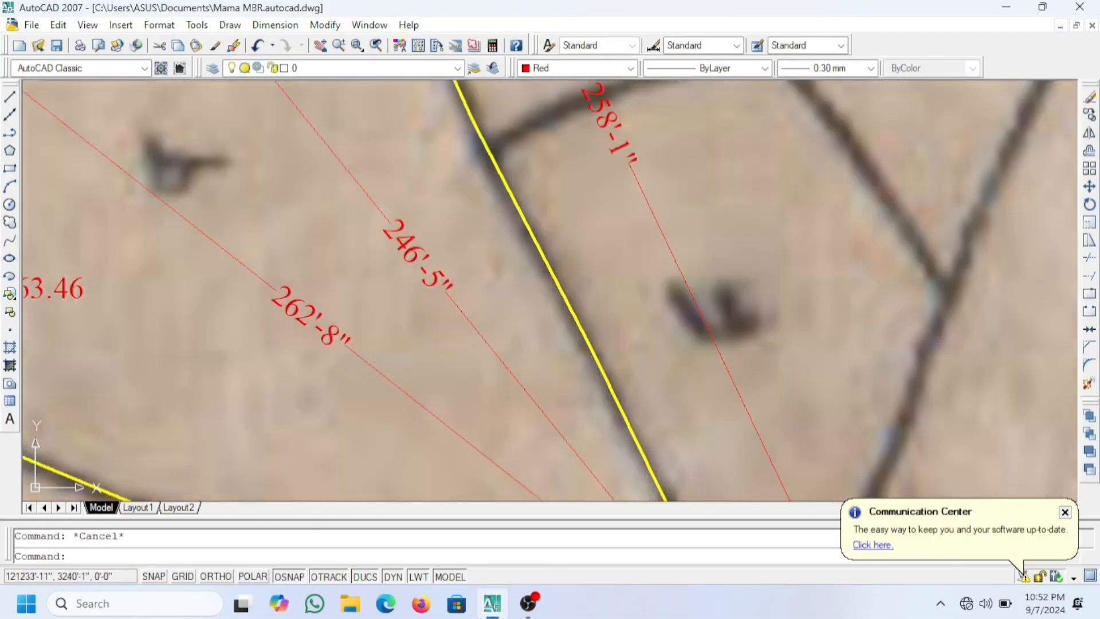